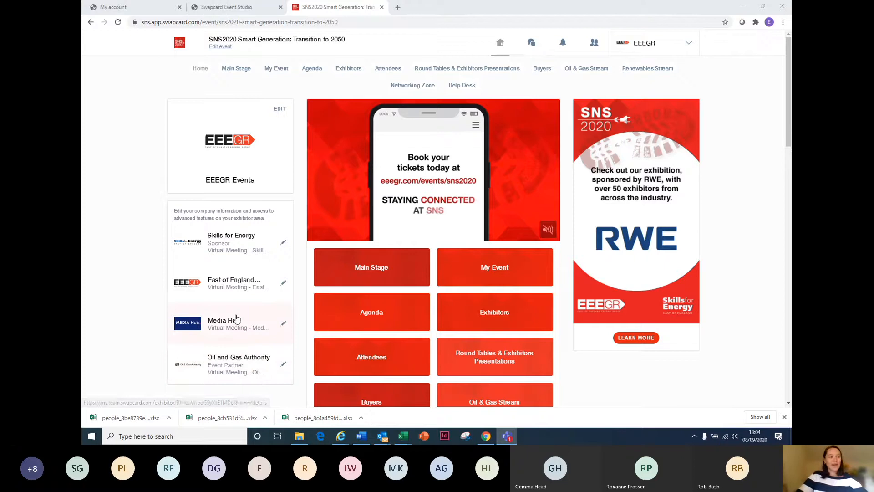
Open the organiser's own profile from the event home page and review its skills, bio, social media, contact and company sections.
scroll(451, 275, down, 2)
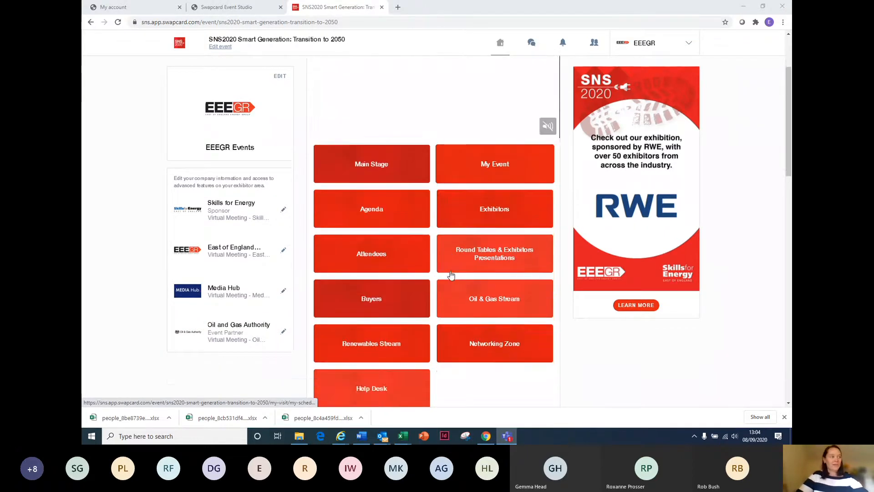
scroll(451, 275, up, 2)
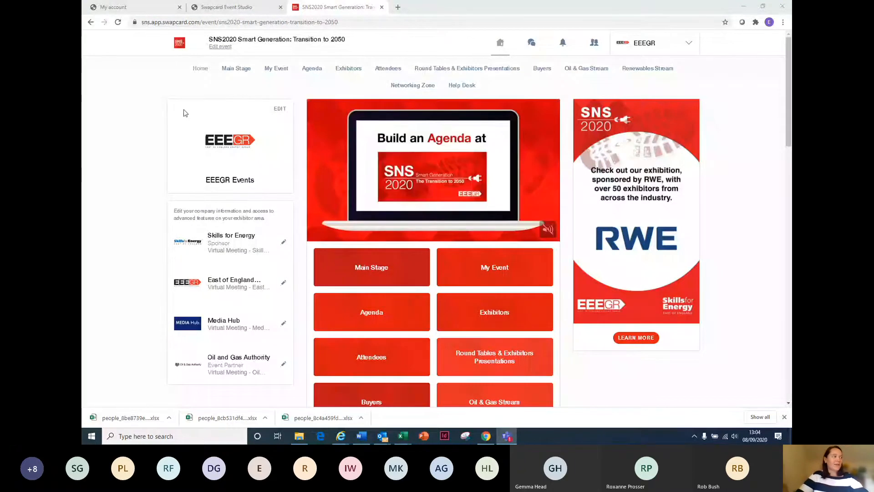
click(284, 113)
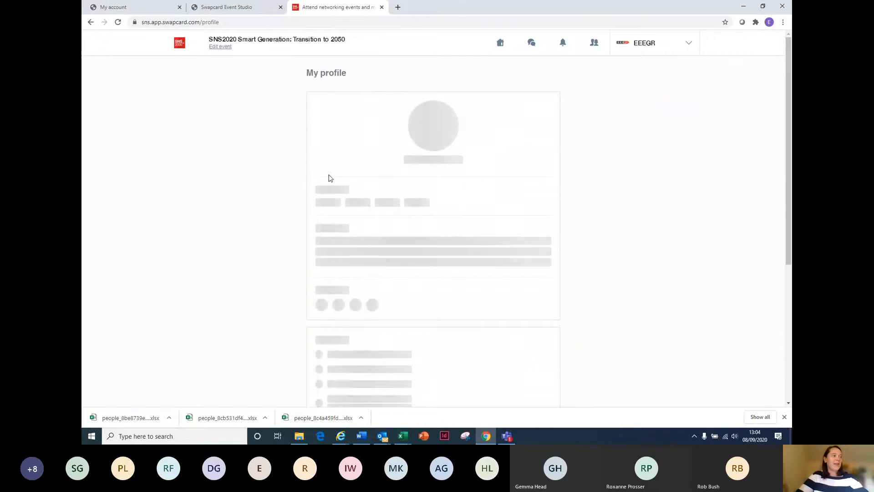
scroll(504, 131, down, 2)
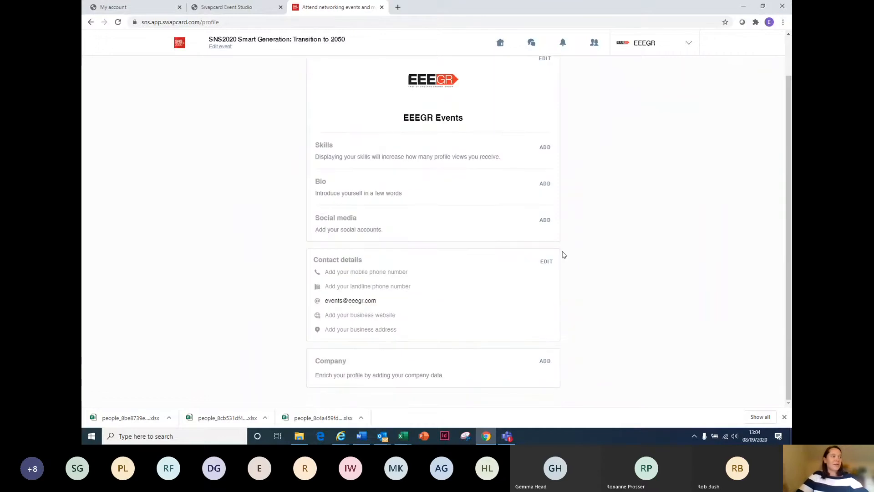
scroll(579, 242, up, 2)
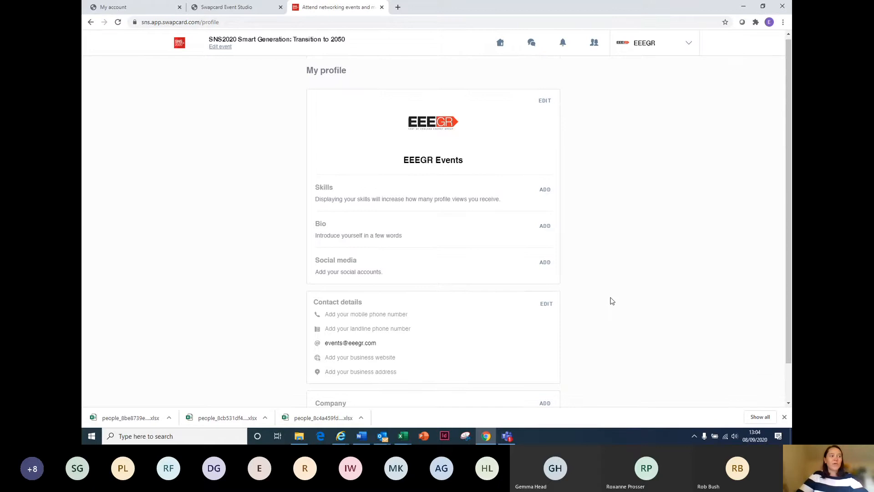
scroll(428, 273, down, 1)
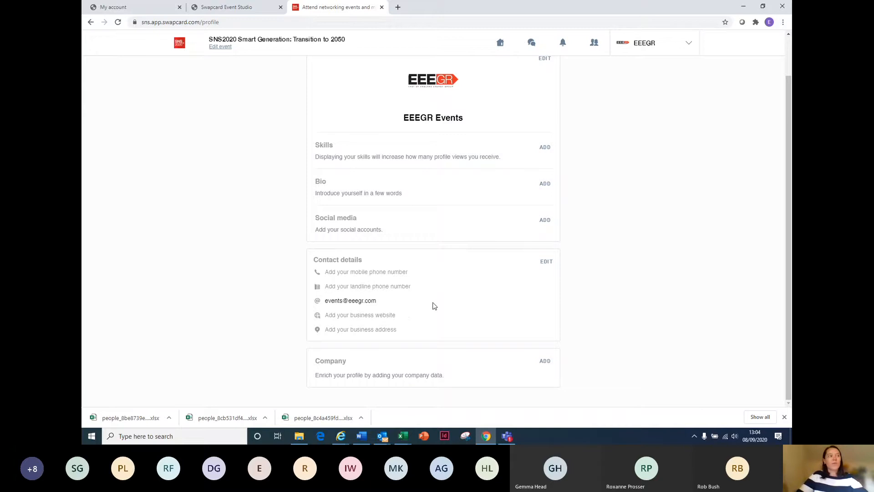
scroll(437, 303, up, 1)
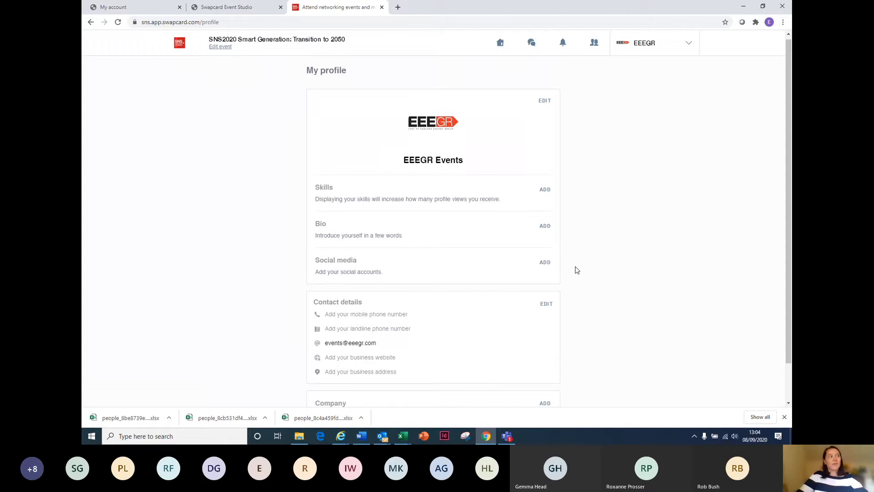
Return to the event home page and open the Agenda to view the Wednesday 16 sessions.
click(499, 44)
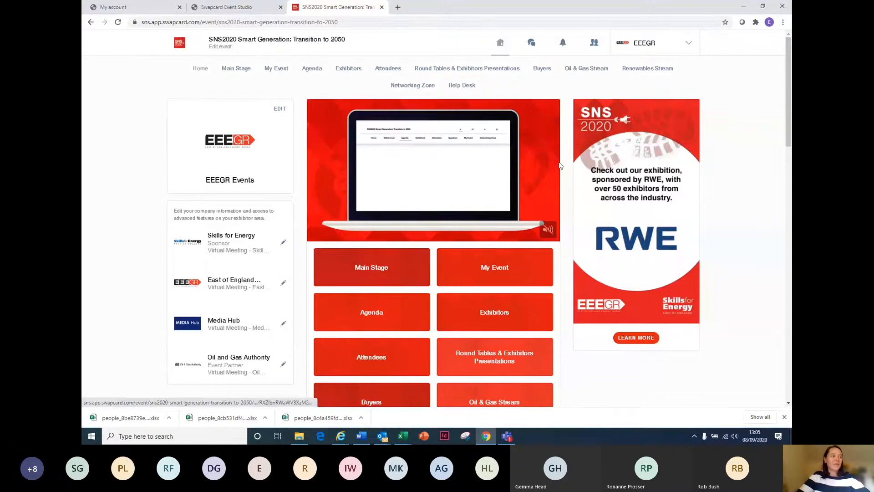
click(389, 310)
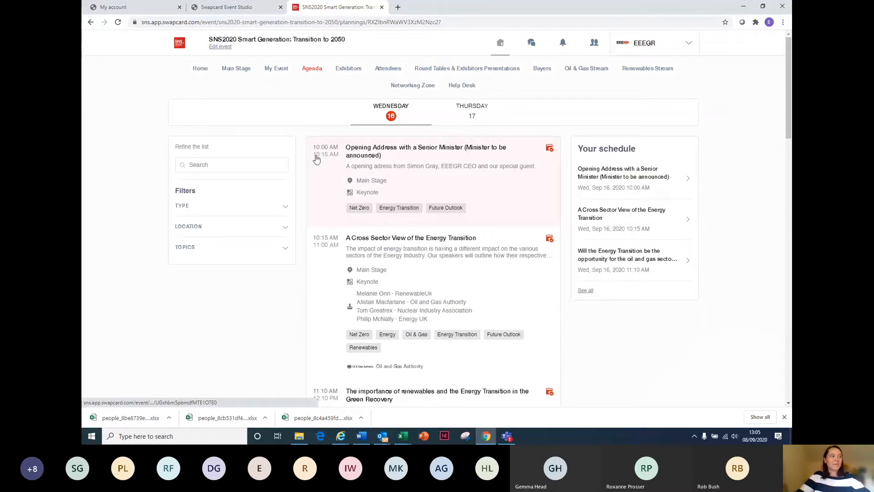
scroll(341, 259, down, 1)
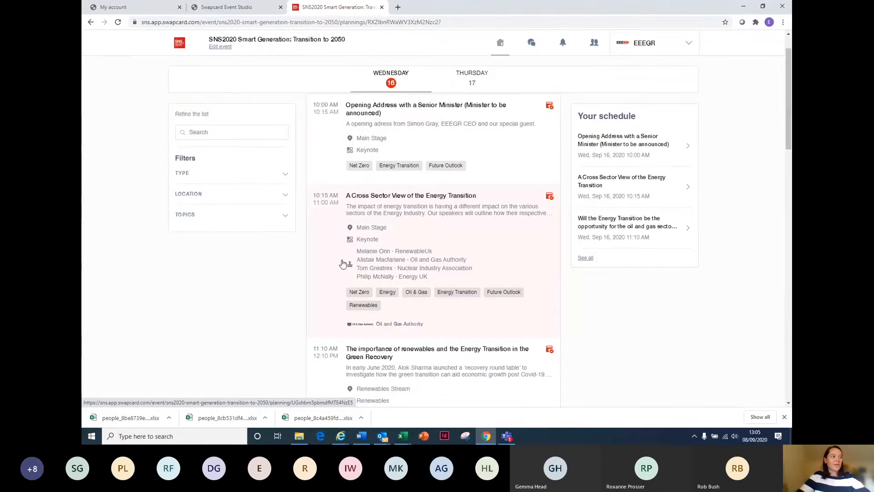
scroll(379, 292, up, 1)
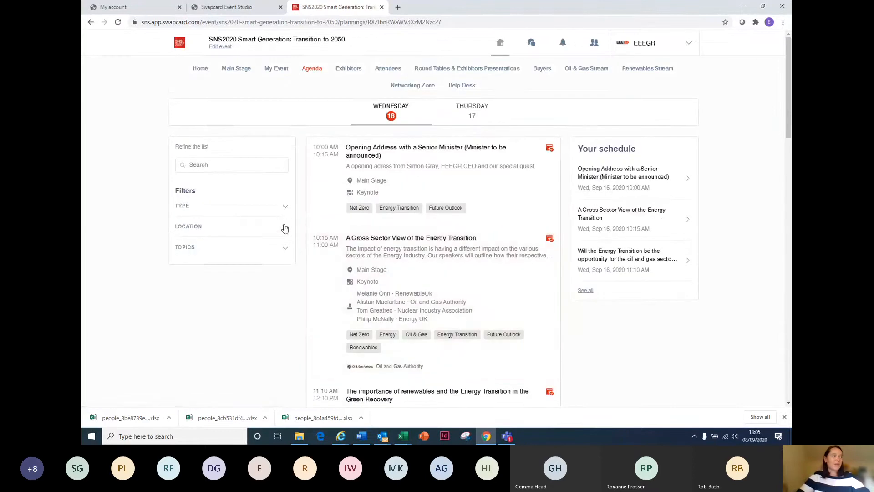
Expand the agenda's Topics filter and check the options of the Type filter without selecting any.
click(285, 247)
scroll(285, 258, down, 2)
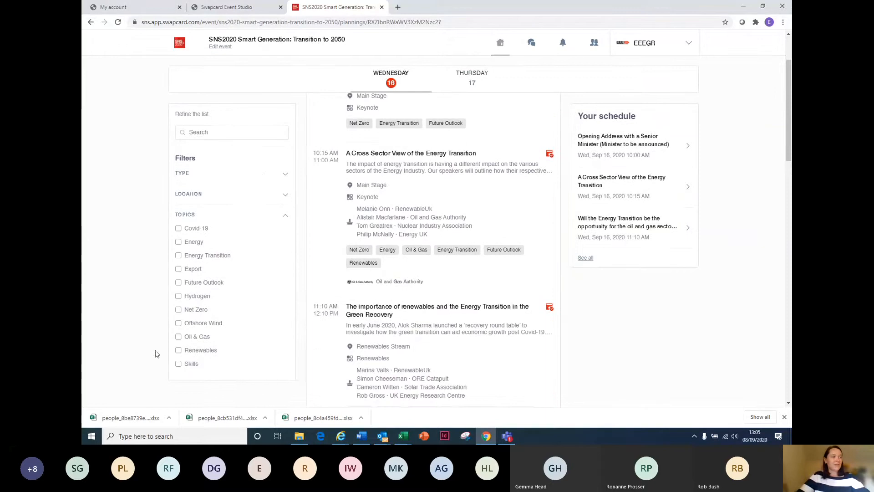
scroll(195, 364, up, 1)
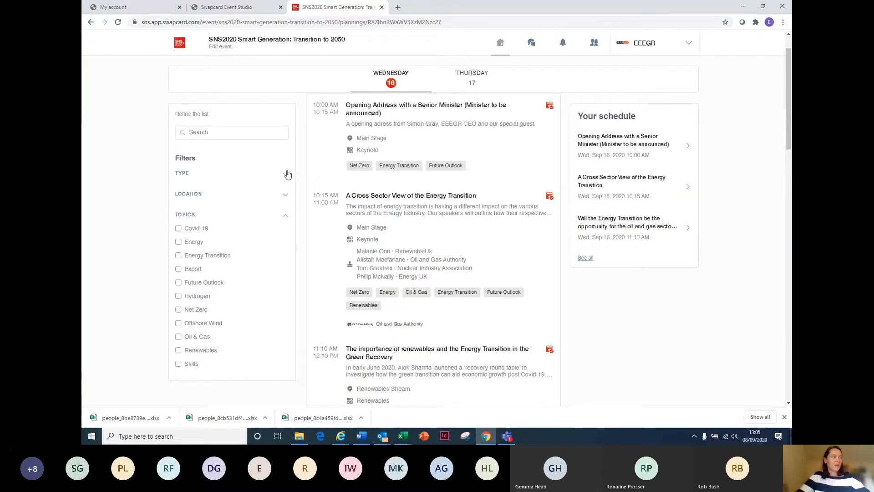
click(287, 174)
click(286, 281)
scroll(461, 307, up, 1)
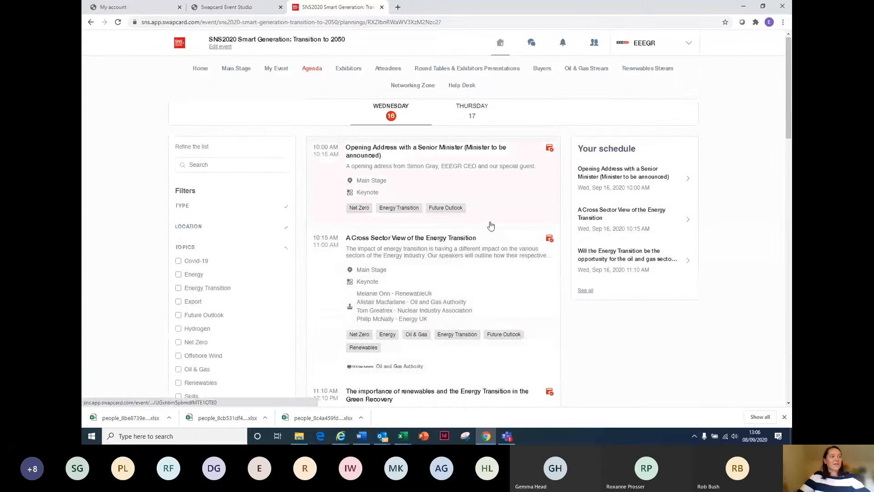
Browse the Wednesday 16 sessions, view the Thursday 17 agenda, and return to Wednesday.
scroll(524, 255, down, 6)
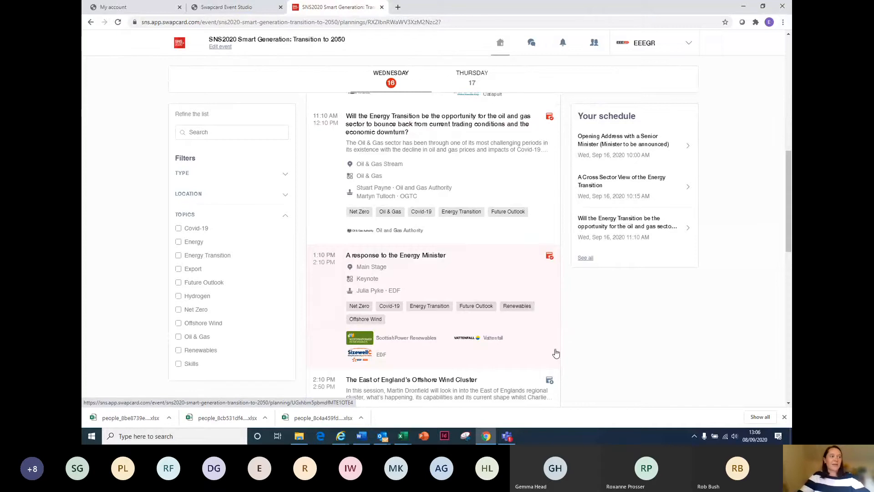
scroll(480, 341, up, 2)
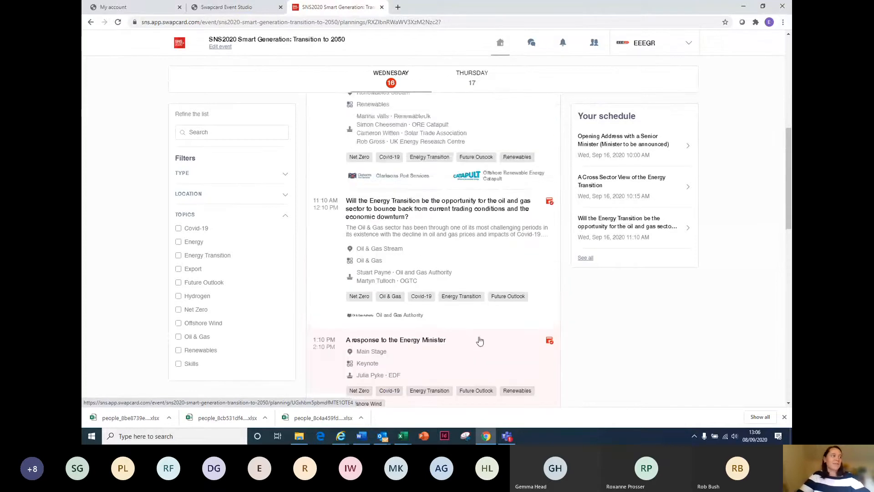
scroll(480, 341, up, 8)
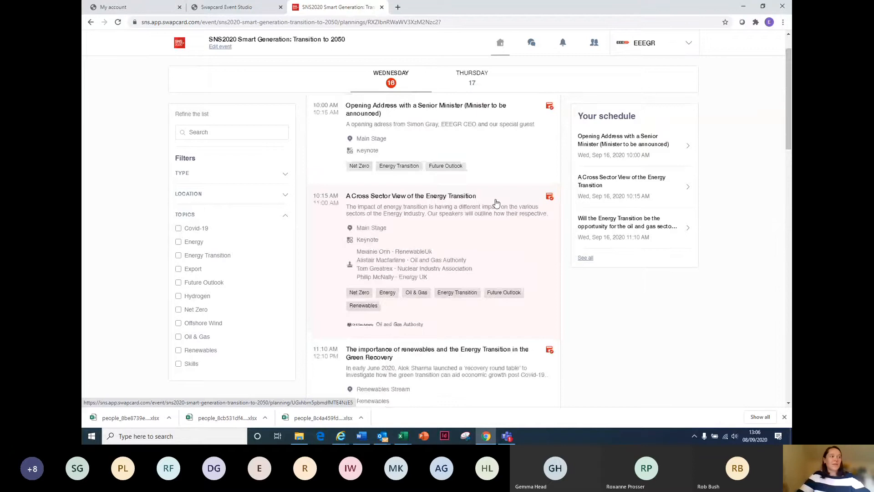
scroll(496, 203, down, 4)
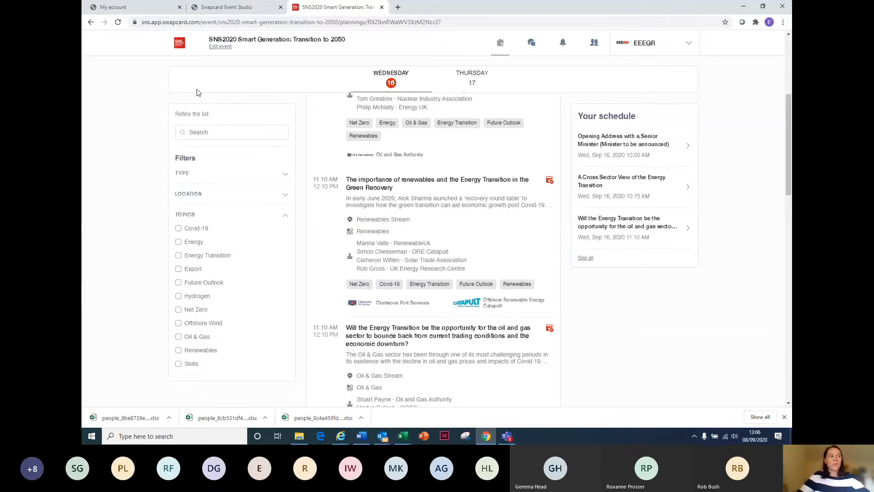
click(473, 84)
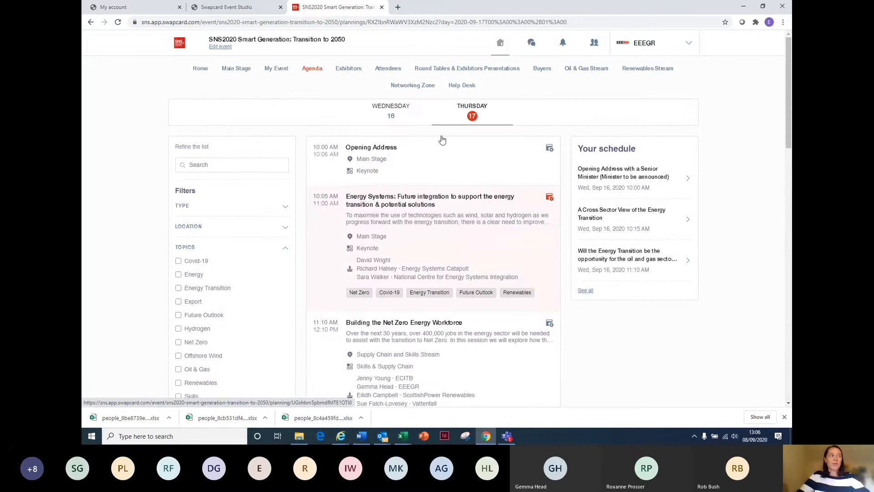
click(398, 120)
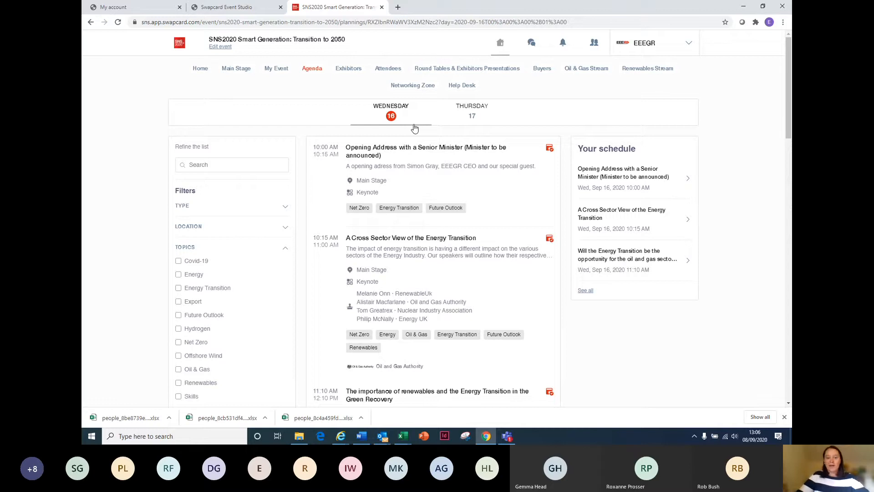
Go to the event home page, open the Exhibitors list and look through its sponsor categories and exhibitors.
click(200, 68)
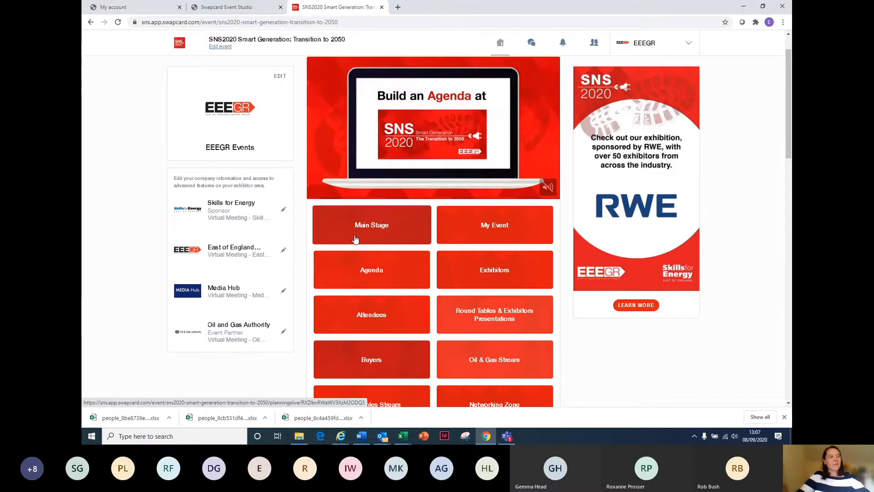
scroll(356, 240, down, 1)
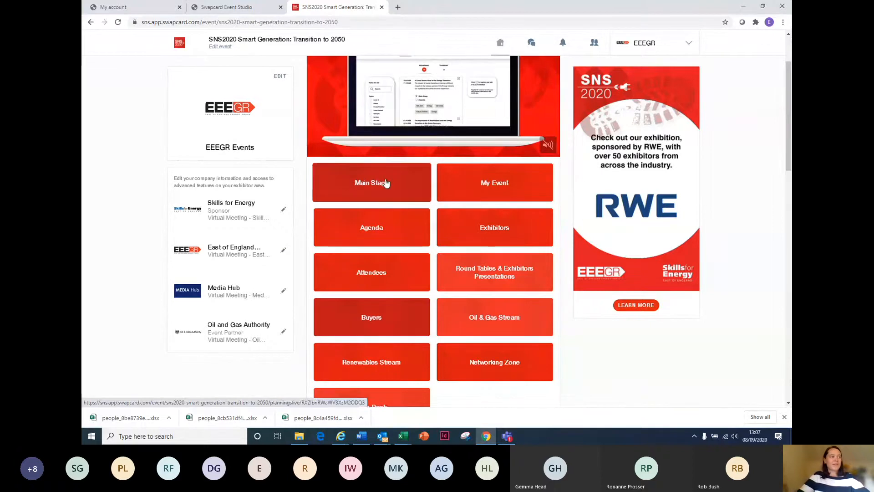
click(495, 230)
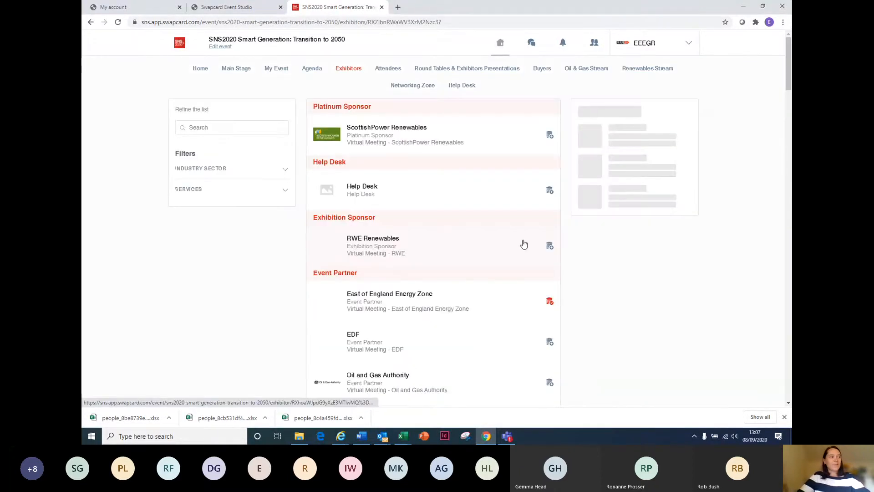
scroll(492, 163, down, 1)
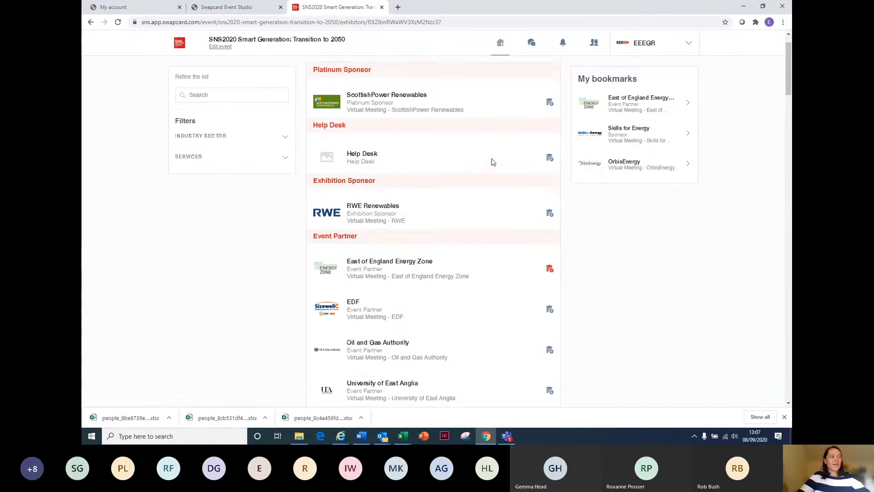
scroll(493, 162, down, 8)
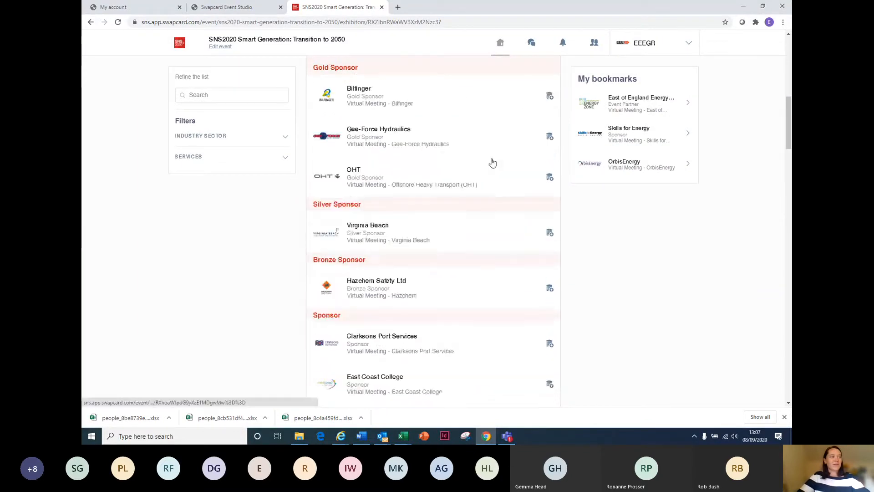
scroll(492, 162, down, 2)
scroll(491, 162, up, 4)
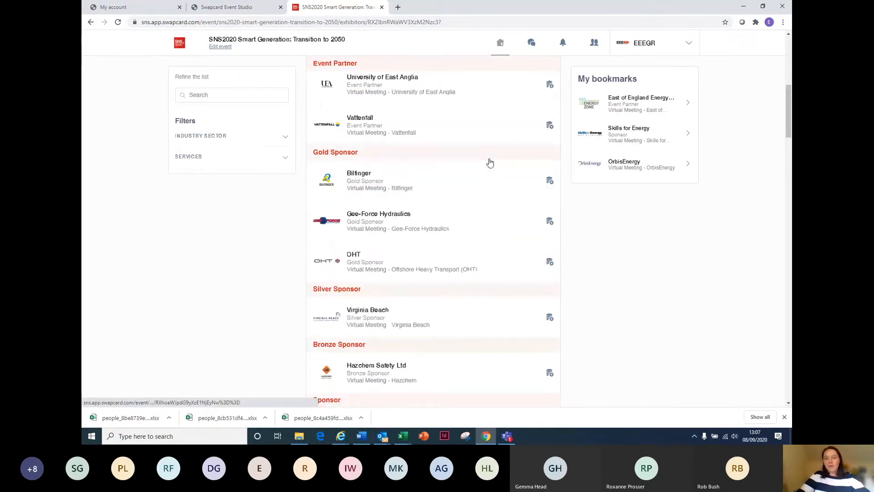
scroll(490, 163, up, 3)
scroll(490, 163, down, 13)
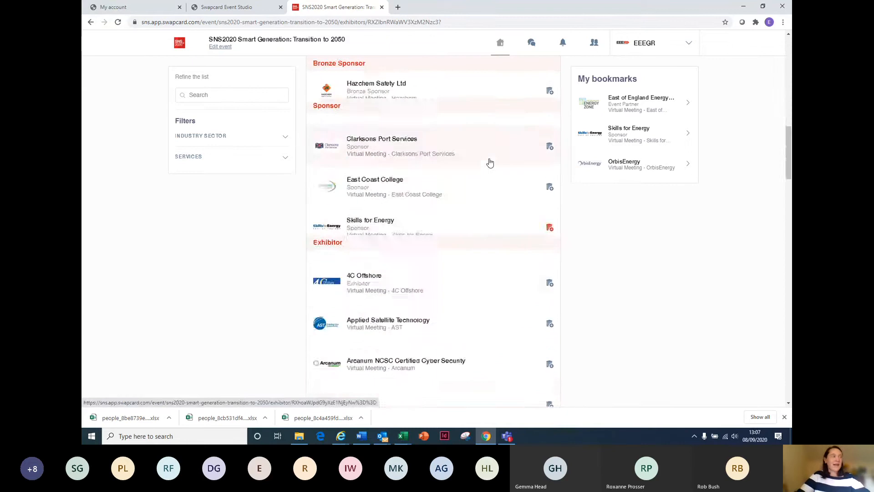
scroll(489, 162, down, 9)
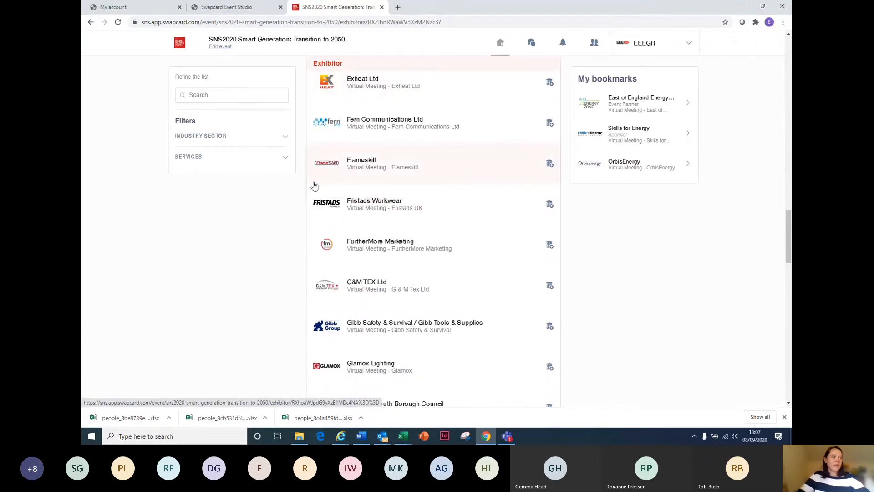
Expand the Industry Sector and Services filters of the exhibitor list and look through their options.
click(287, 140)
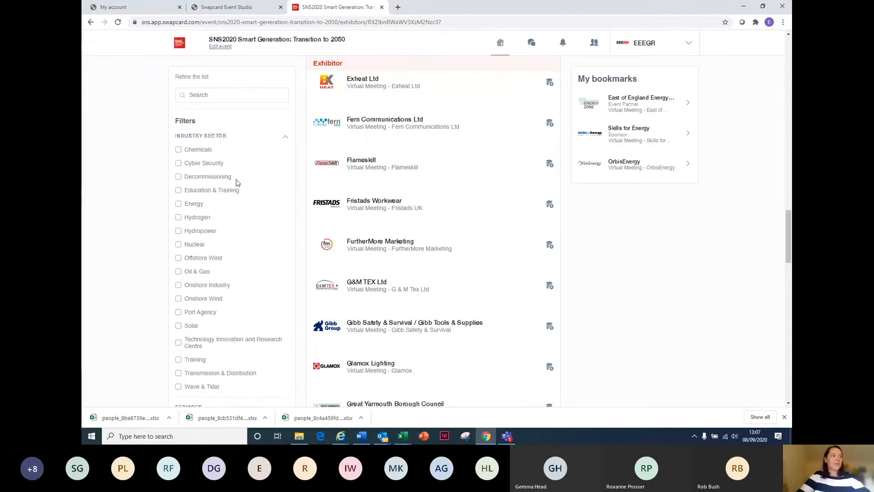
scroll(239, 183, down, 1)
scroll(288, 376, down, 2)
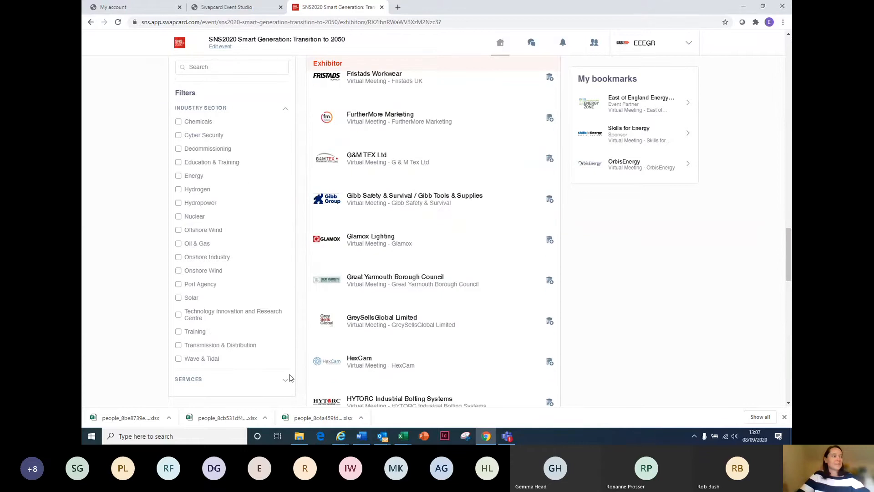
click(286, 379)
scroll(249, 259, down, 5)
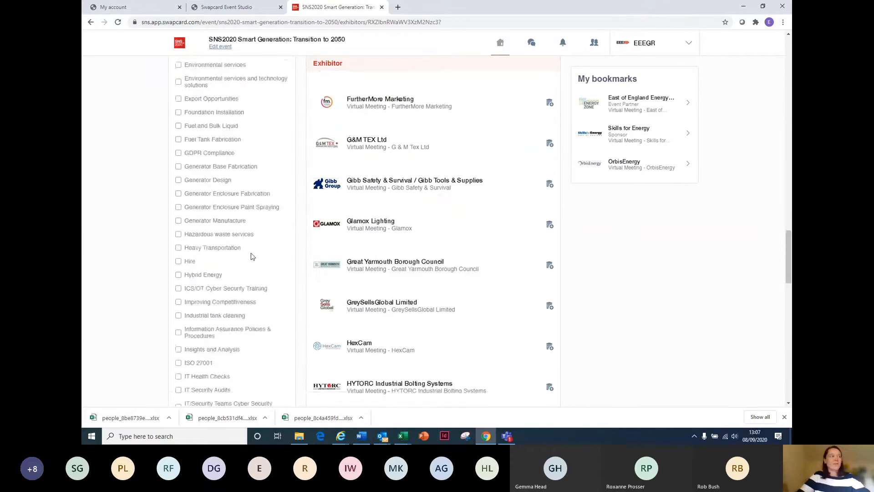
scroll(241, 278, up, 20)
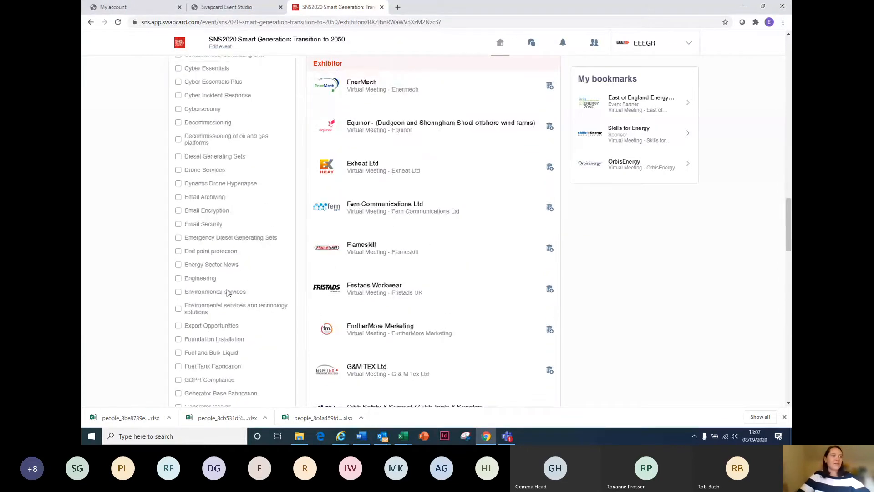
Open the exhibitor page of East of England Energy Zone from the Event Partner group.
scroll(228, 292, up, 5)
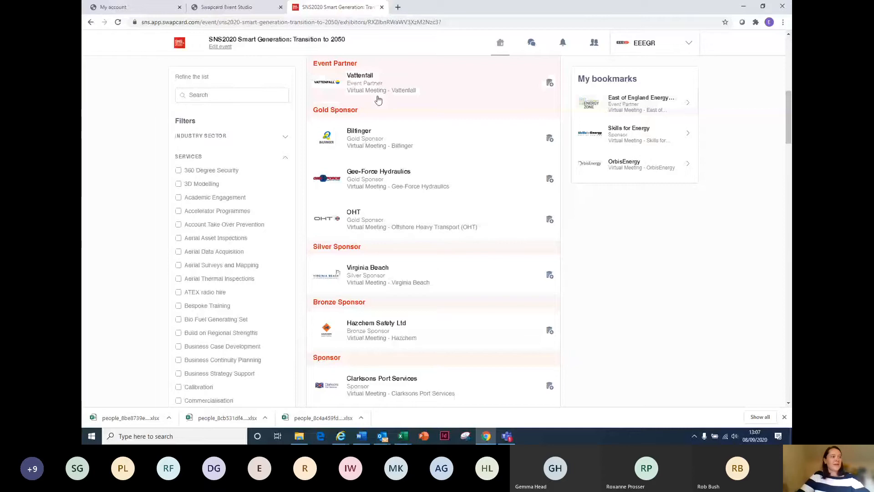
scroll(400, 142, up, 6)
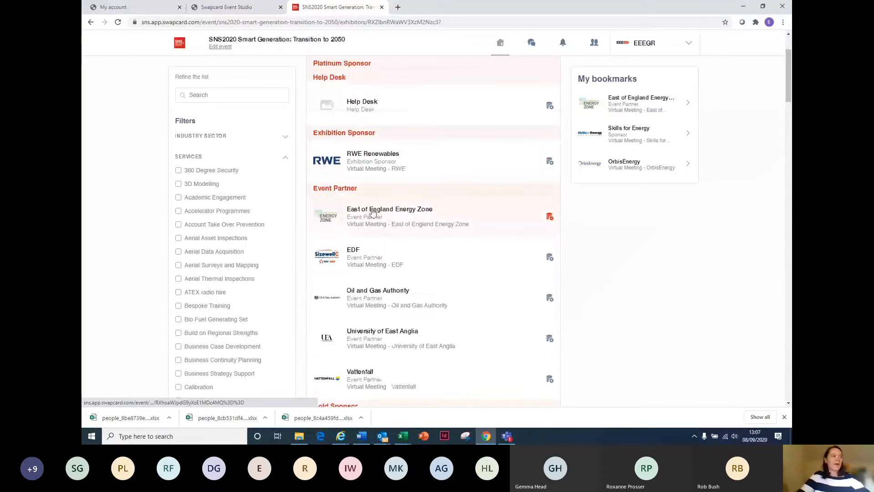
click(372, 212)
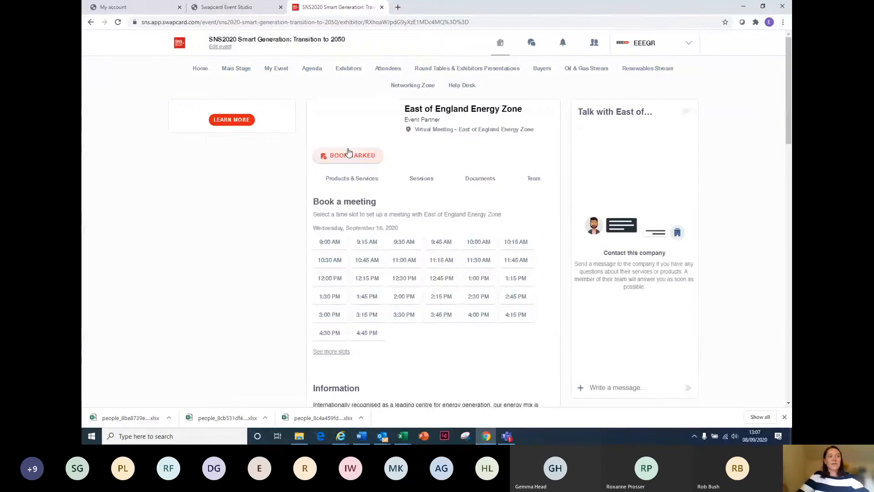
Show more meeting slots on the East of England Energy Zone page and view the times for both event days.
scroll(474, 268, down, 4)
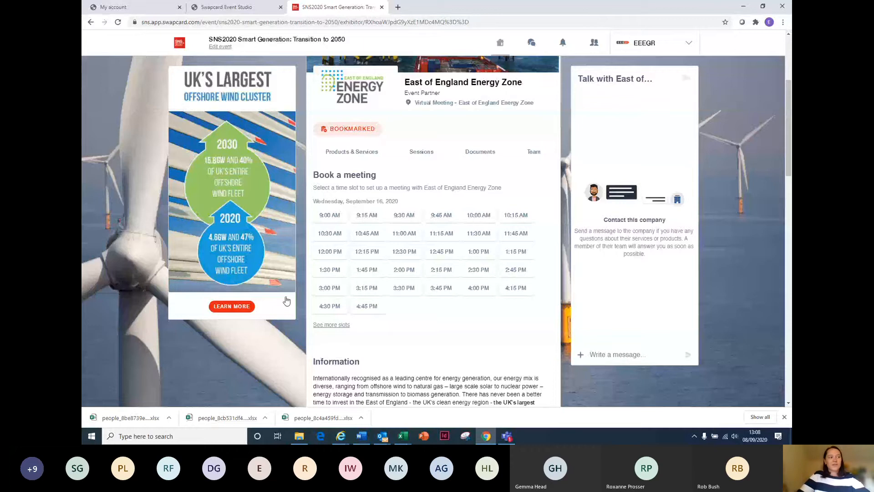
click(331, 324)
scroll(387, 175, down, 1)
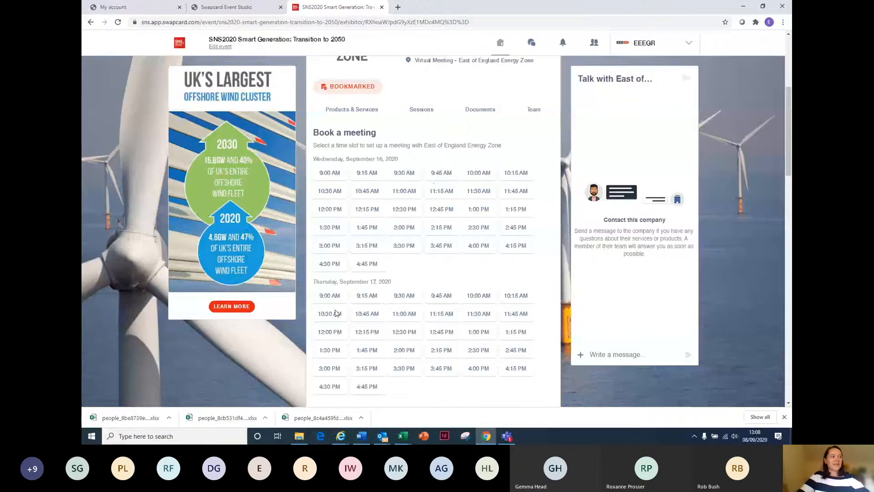
scroll(431, 353, down, 1)
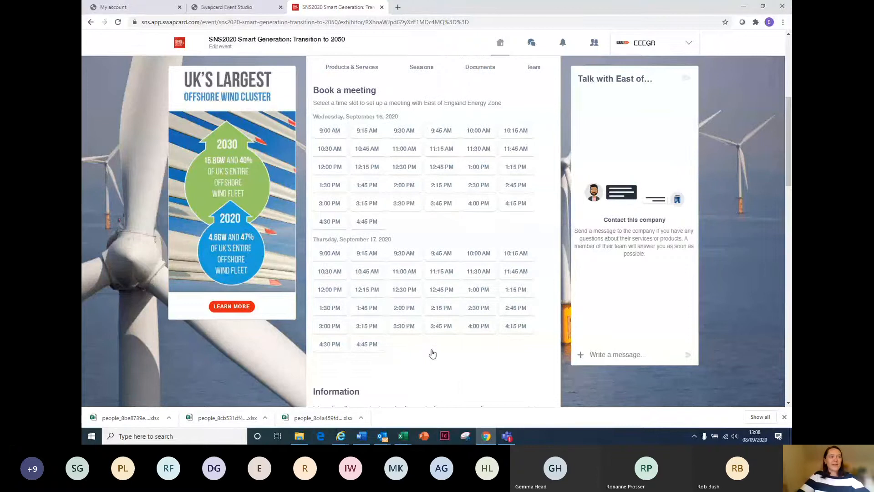
Look through the exhibitor's information, products and services, sessions, documents and team members.
scroll(432, 354, down, 3)
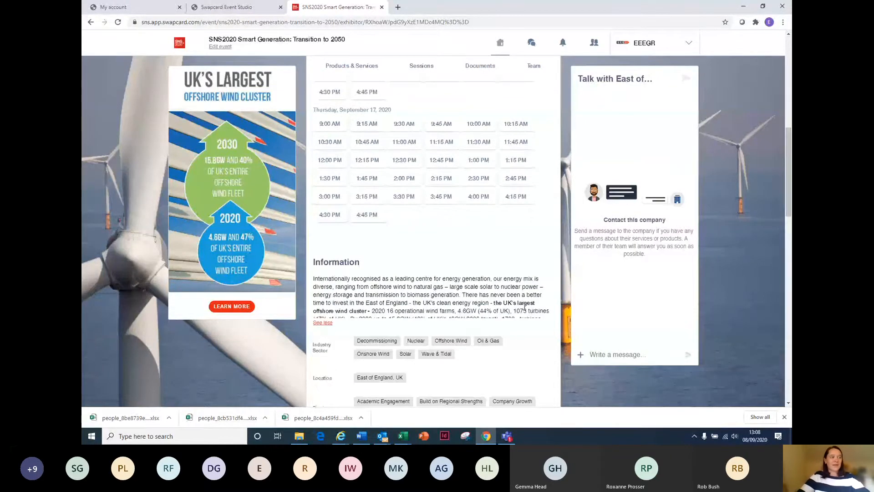
scroll(440, 269, down, 5)
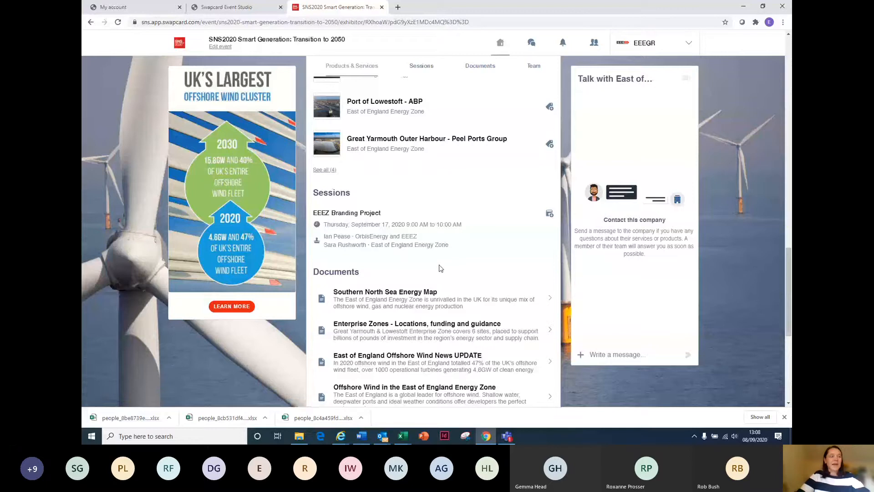
scroll(440, 269, down, 3)
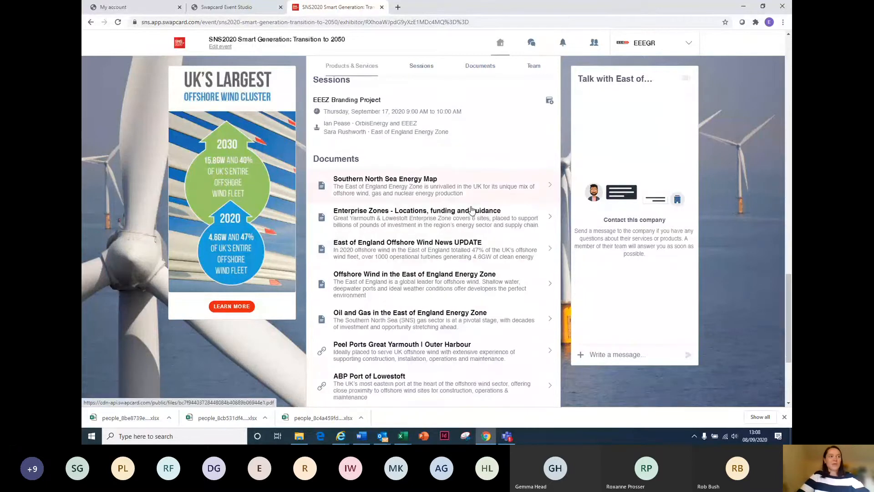
scroll(465, 215, down, 3)
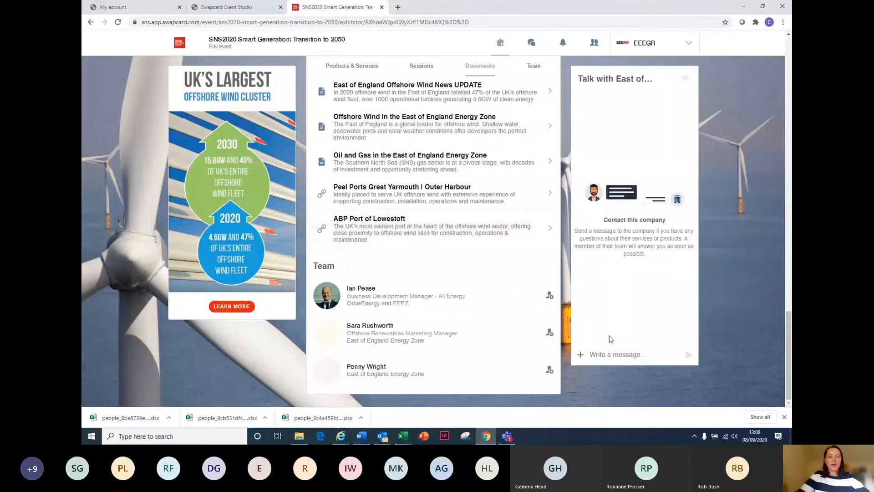
scroll(460, 220, up, 12)
scroll(382, 267, up, 10)
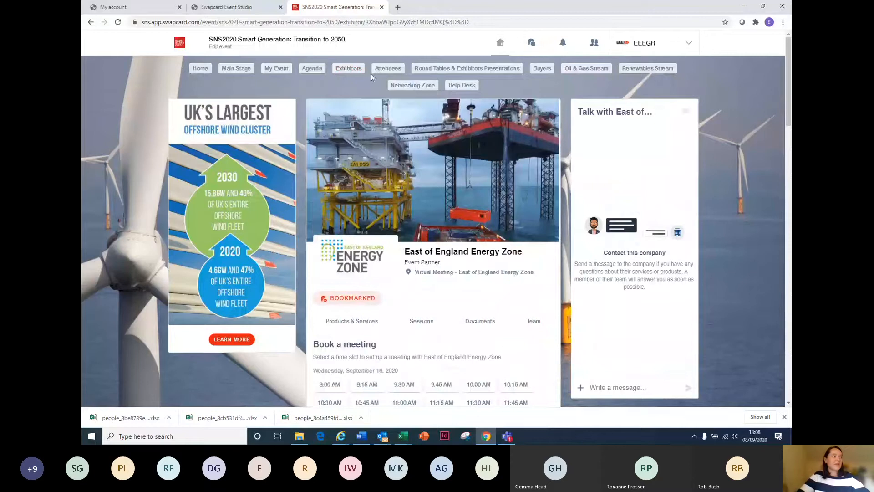
Return to the Exhibitors list, go to the event home page and open the Attendees list from there.
click(348, 68)
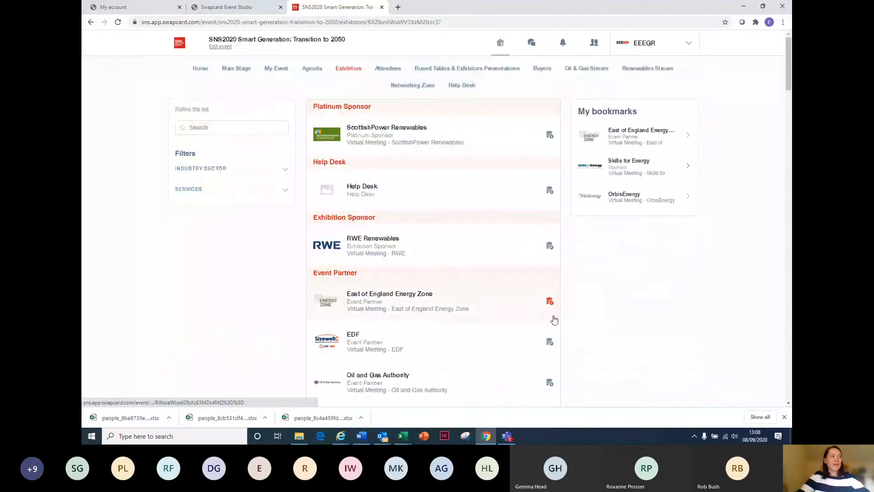
click(395, 72)
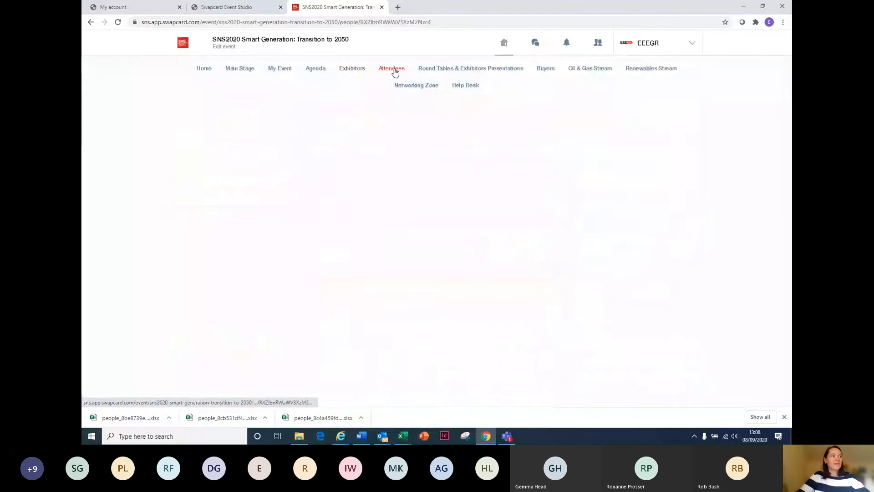
click(197, 71)
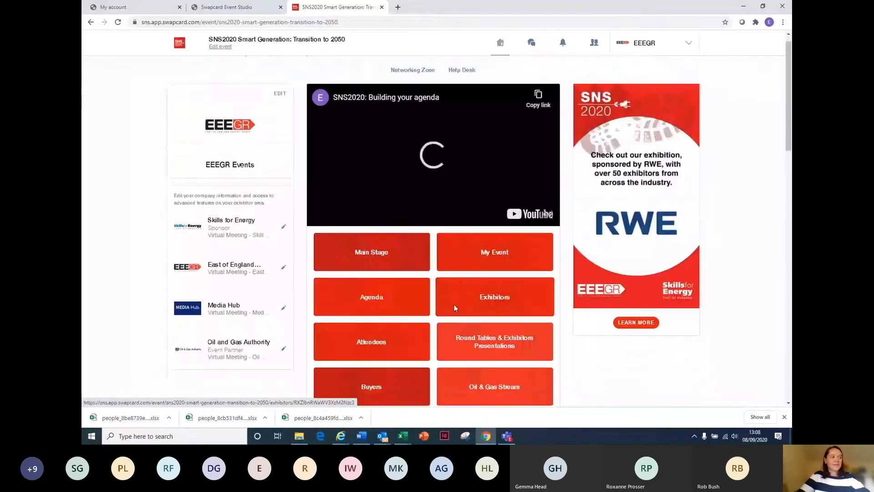
scroll(454, 305, down, 1)
click(406, 325)
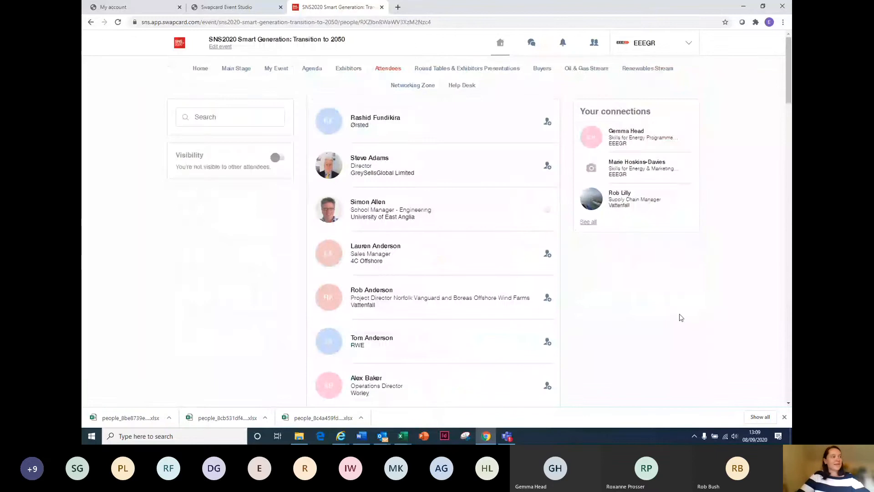
Browse the list of event attendees and return to its beginning.
scroll(458, 145, down, 5)
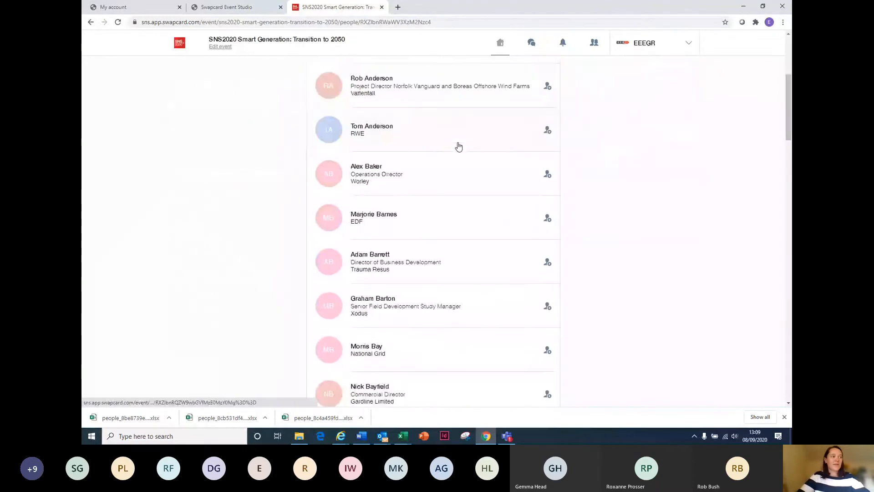
scroll(458, 146, down, 7)
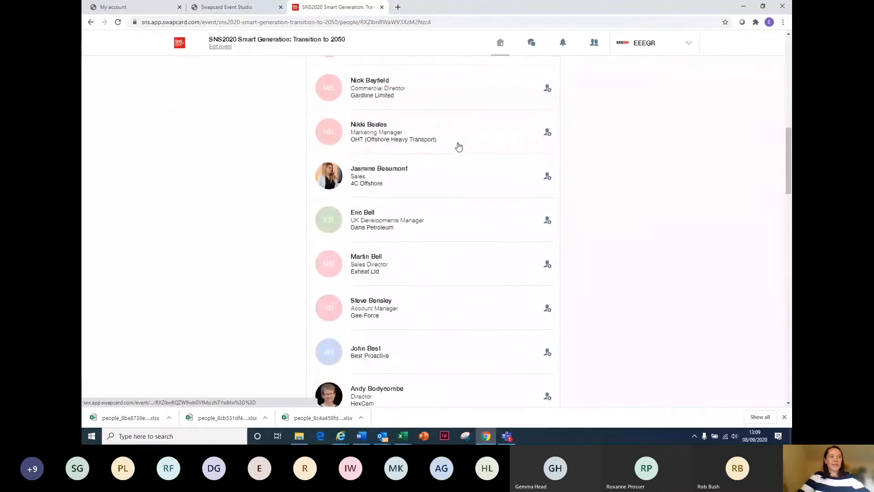
scroll(459, 147, down, 15)
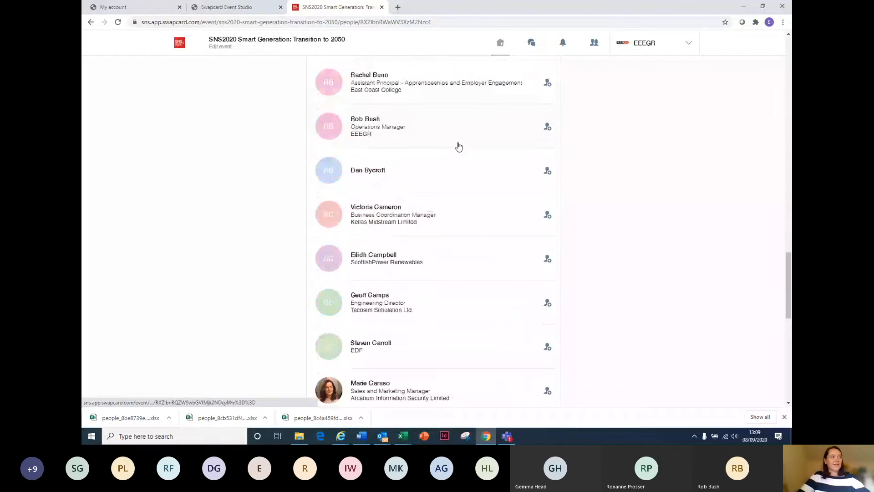
scroll(458, 146, down, 9)
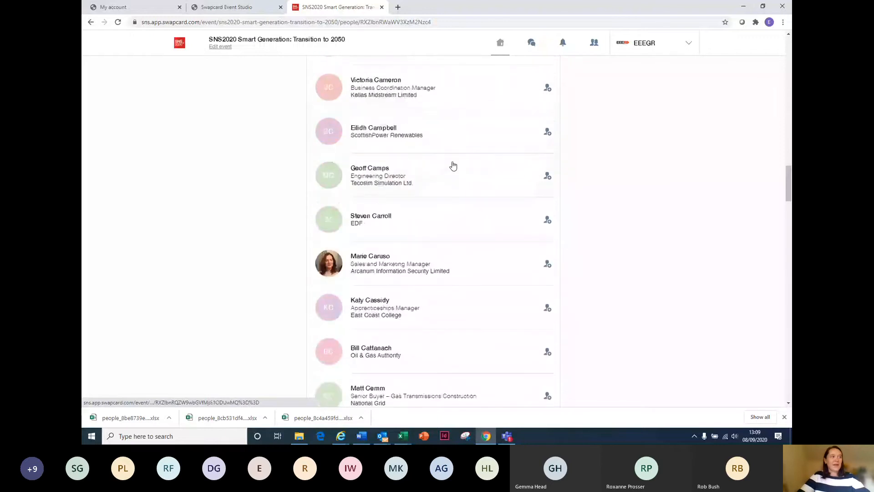
scroll(453, 166, up, 20)
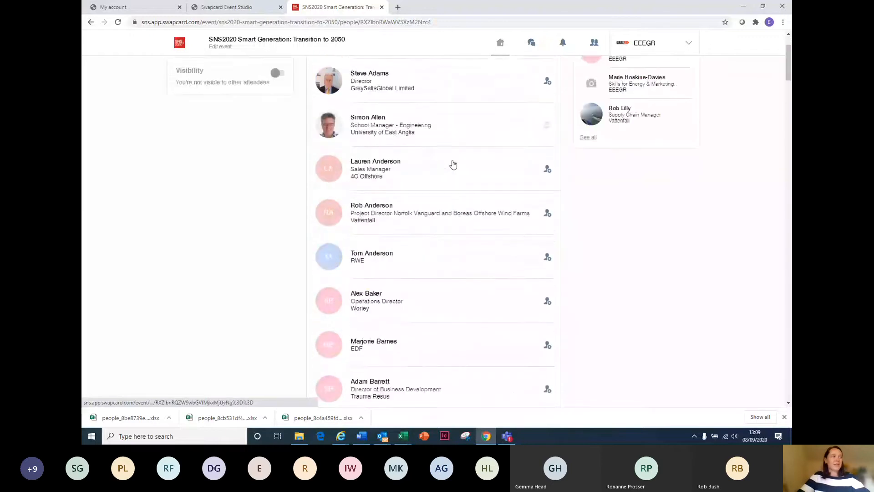
scroll(453, 165, up, 2)
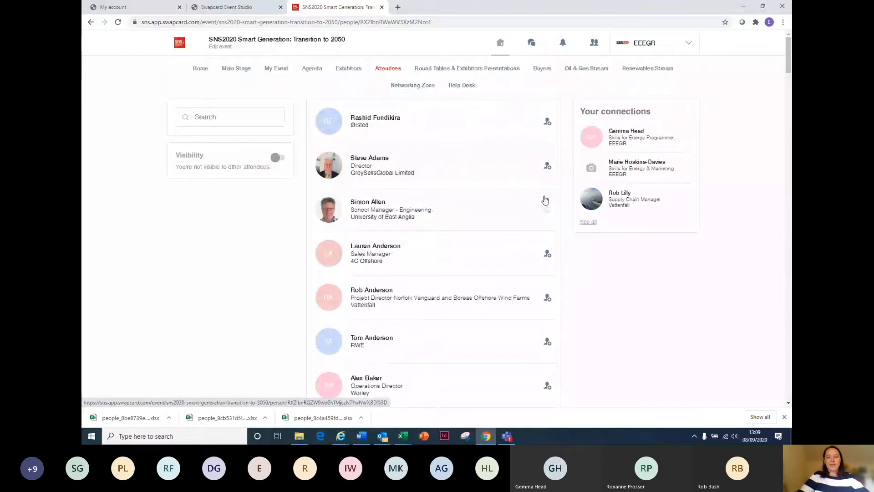
Open the first connection's profile and review its scoring, tags, note, contact details, memberships and speaking sessions.
click(649, 143)
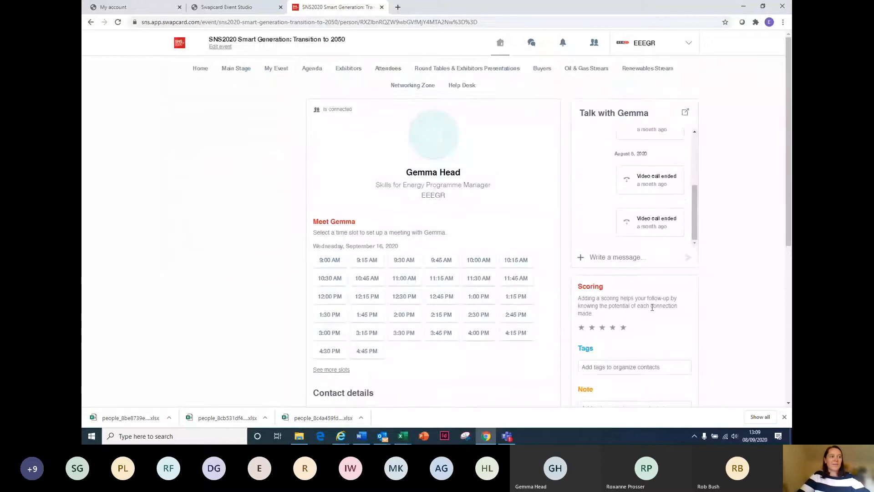
scroll(653, 314, down, 2)
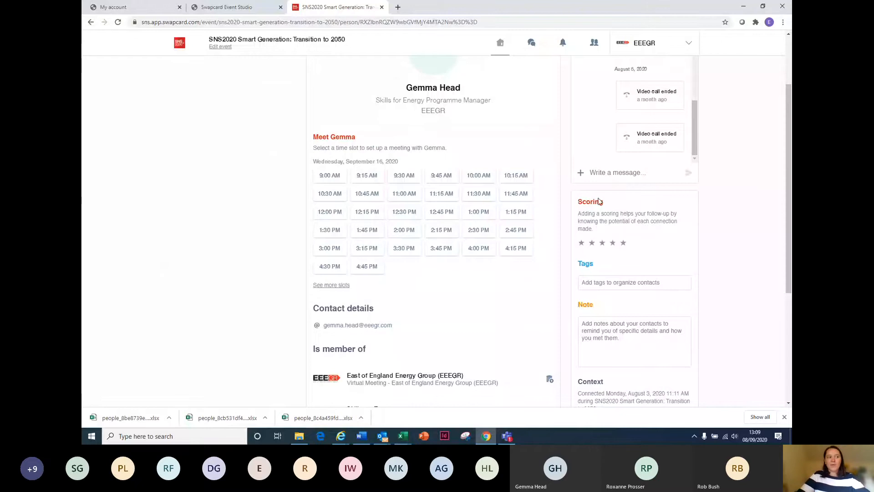
scroll(598, 289, down, 1)
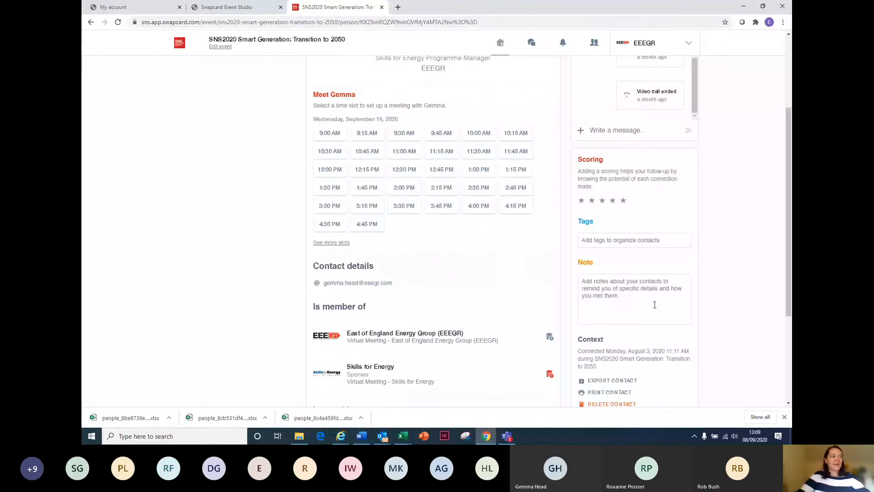
scroll(495, 249, down, 3)
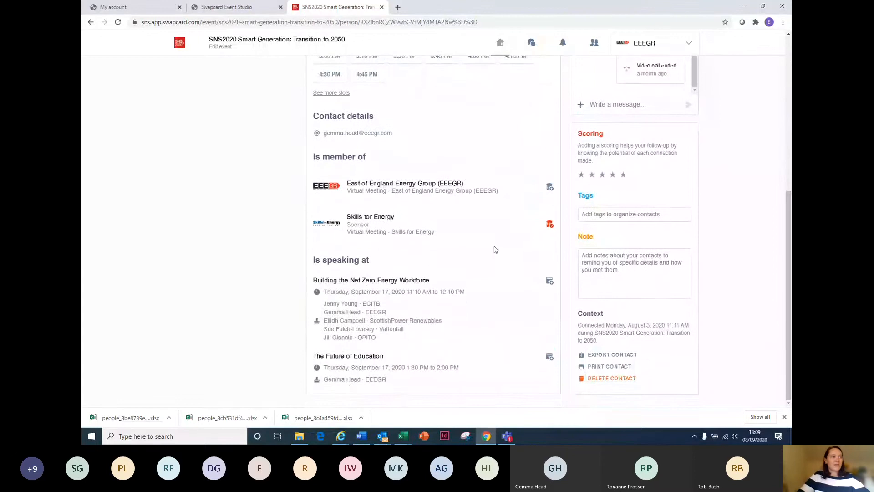
scroll(412, 314, up, 1)
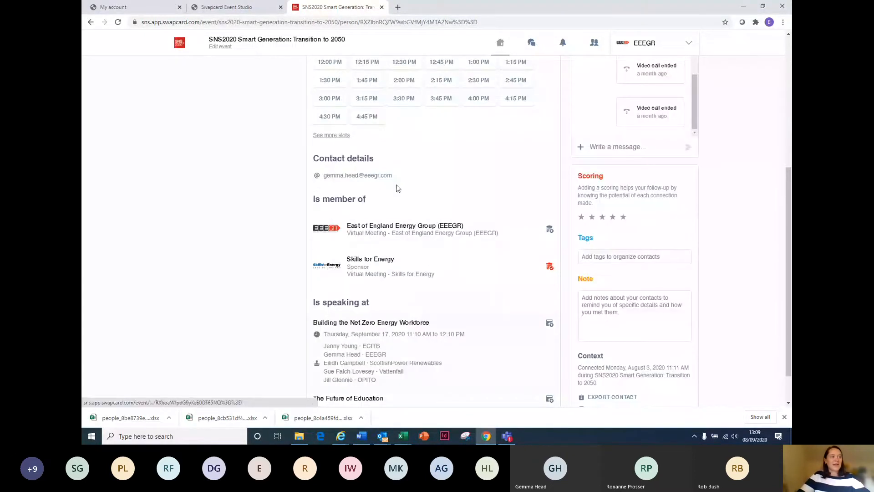
scroll(537, 254, up, 3)
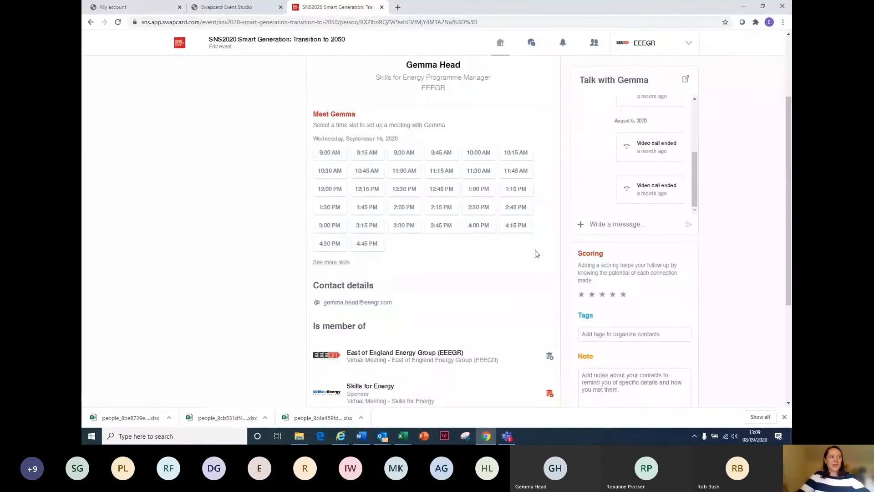
Show more meeting slots on the connection's profile and look over the times offered on both days.
click(332, 263)
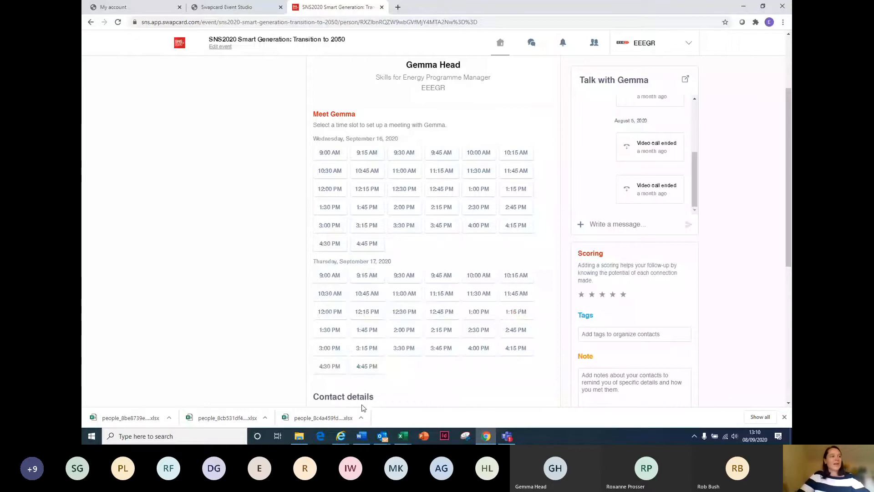
scroll(396, 248, up, 2)
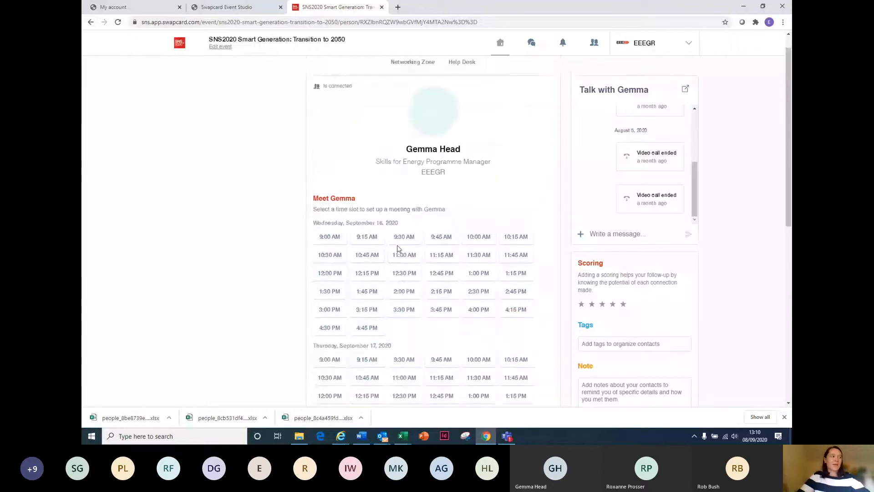
scroll(397, 248, up, 1)
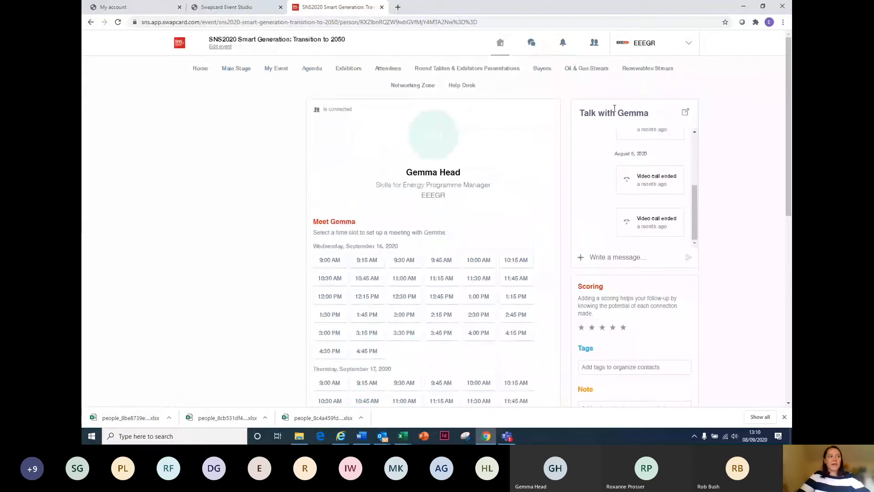
Open the messages and view each contact's conversation, ending on the one with the Skills for Energy Programme Manager.
click(532, 44)
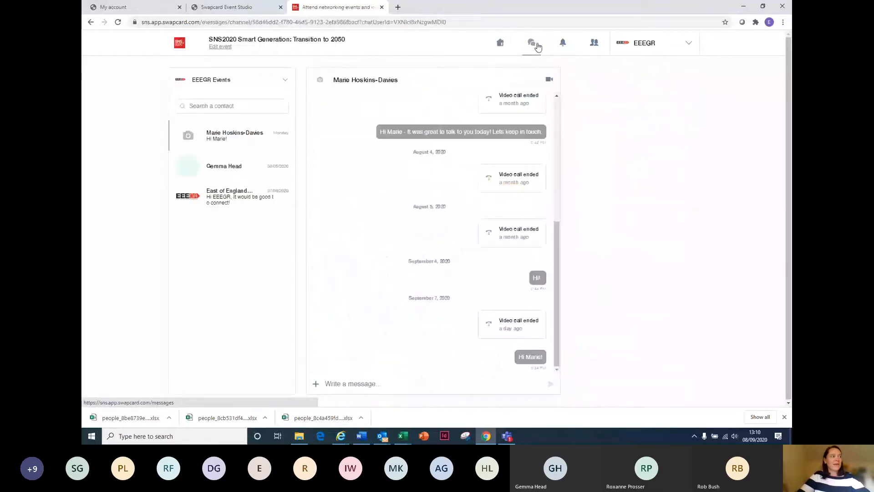
click(225, 166)
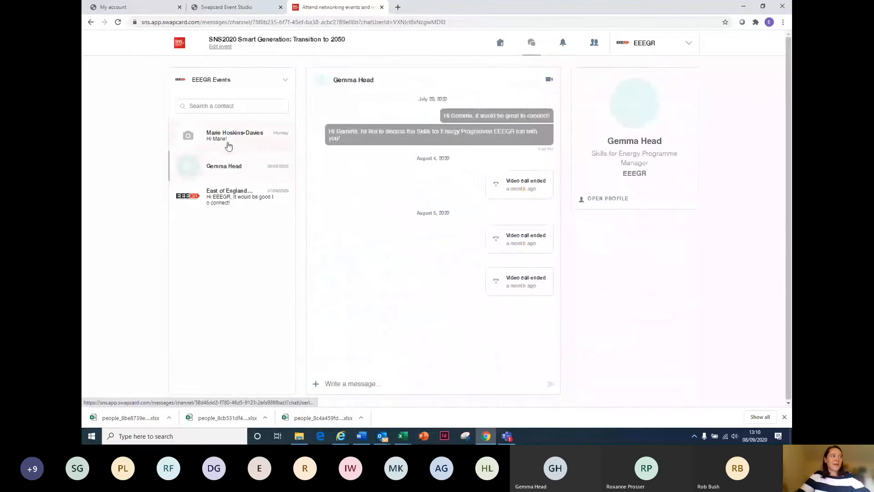
click(227, 146)
click(221, 210)
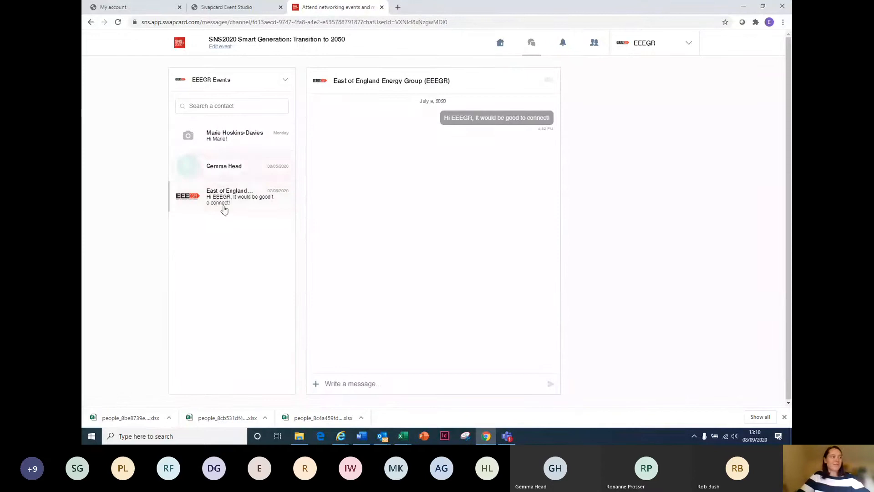
click(228, 165)
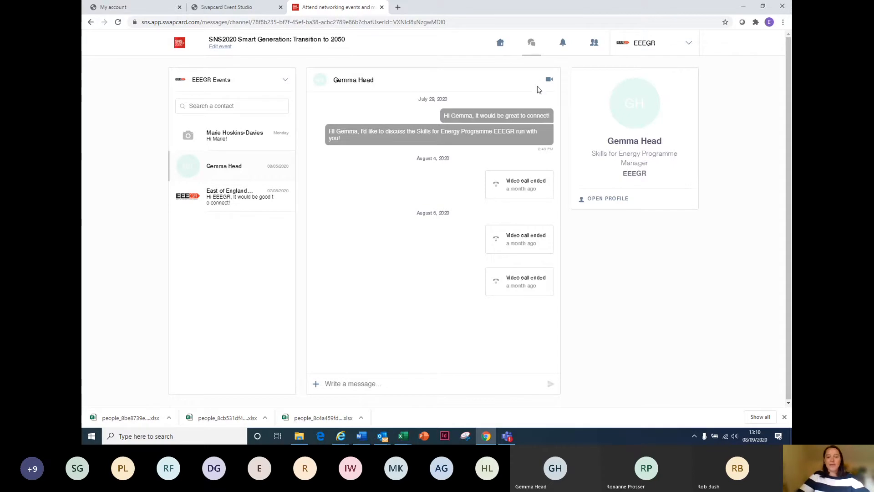
Return to the event home page, open My Event and look through the scheduled sessions for Wednesday, September 16.
click(504, 56)
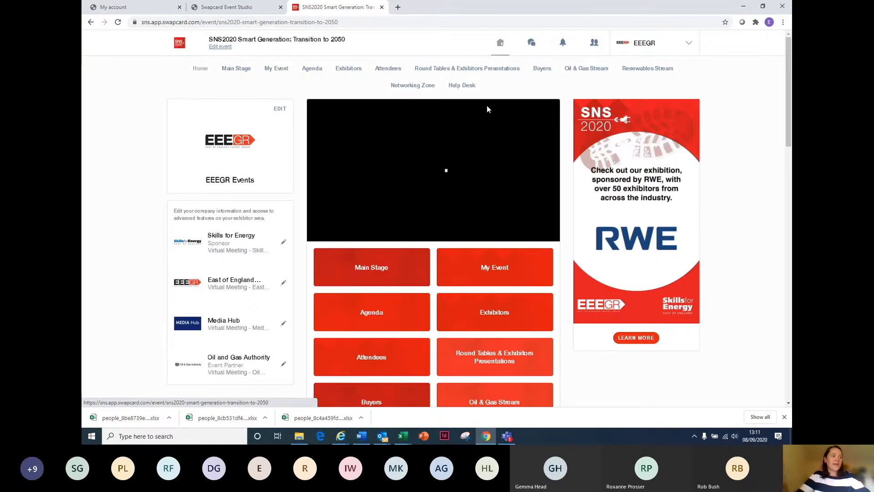
scroll(434, 322, down, 1)
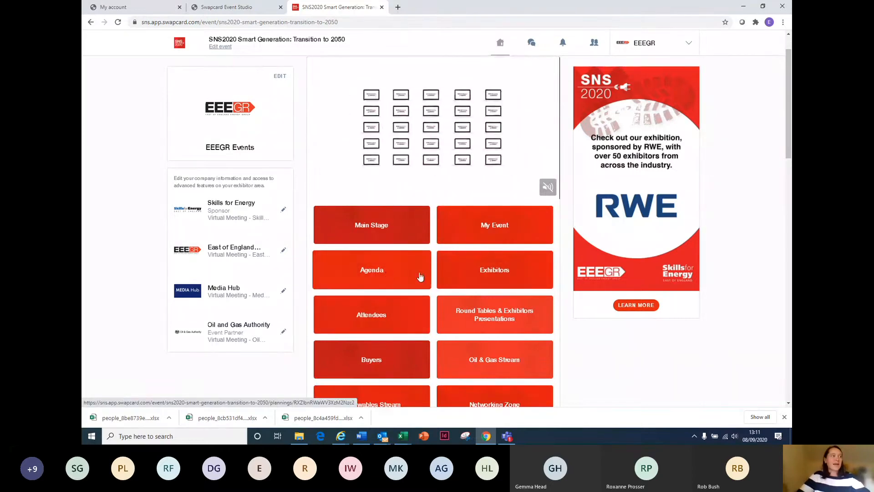
click(515, 223)
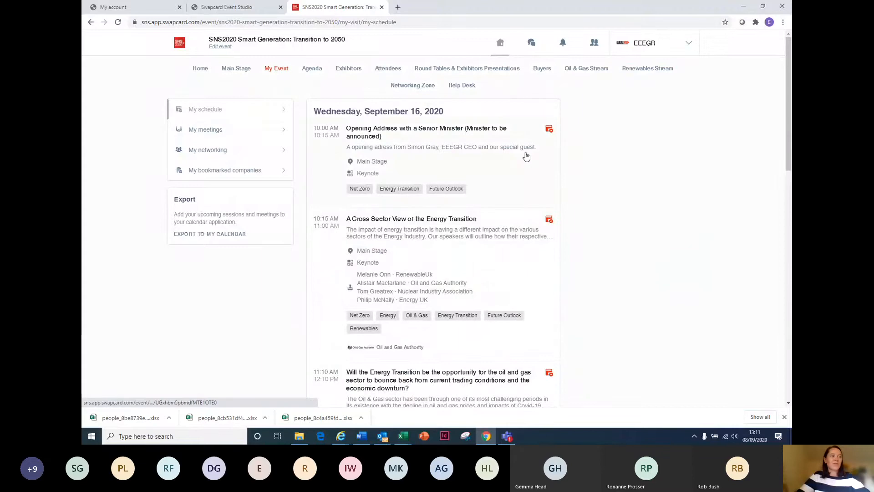
scroll(526, 156, down, 3)
scroll(527, 157, down, 6)
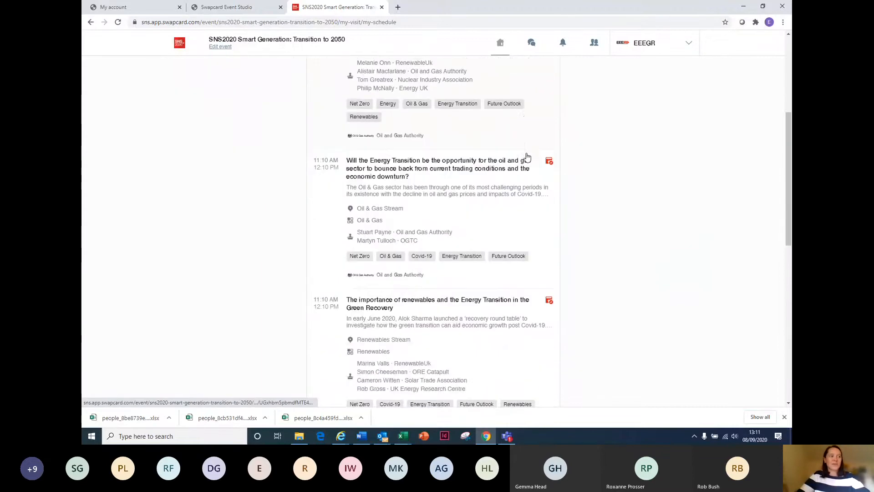
Look through the remaining scheduled sessions in My Event, down to the start of Thursday, September 17.
scroll(527, 157, down, 3)
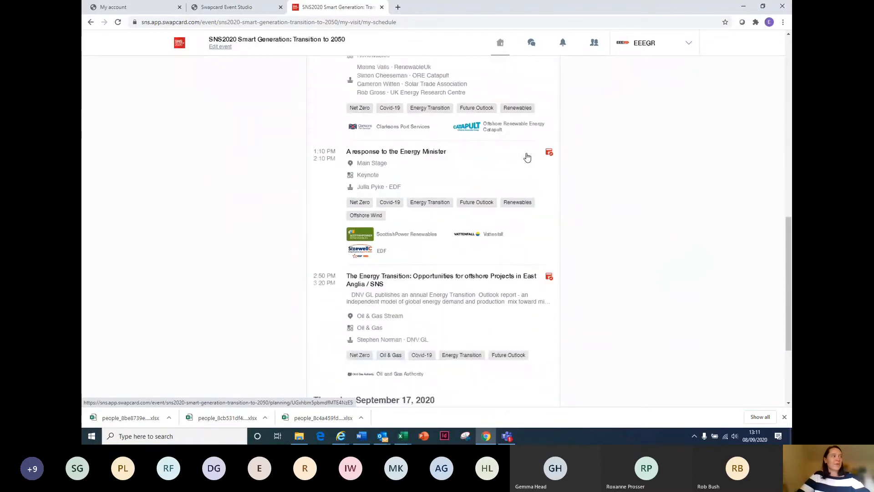
scroll(527, 160, up, 12)
scroll(364, 145, up, 1)
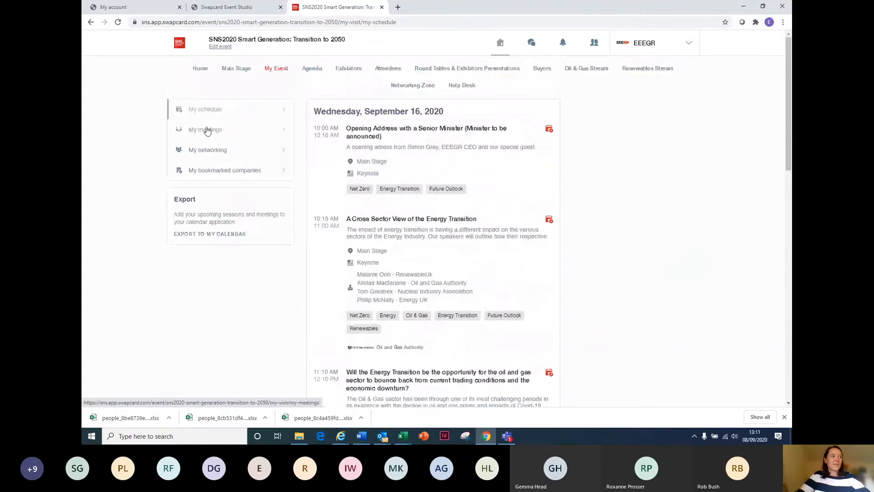
Open My meetings and look through the meeting availability slots for Wednesday, September 16 and Thursday, September 17.
click(202, 132)
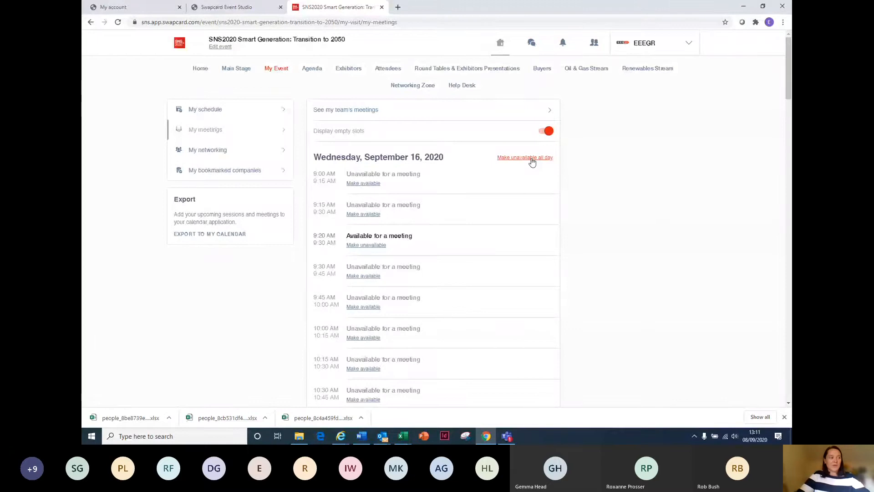
scroll(531, 173, down, 13)
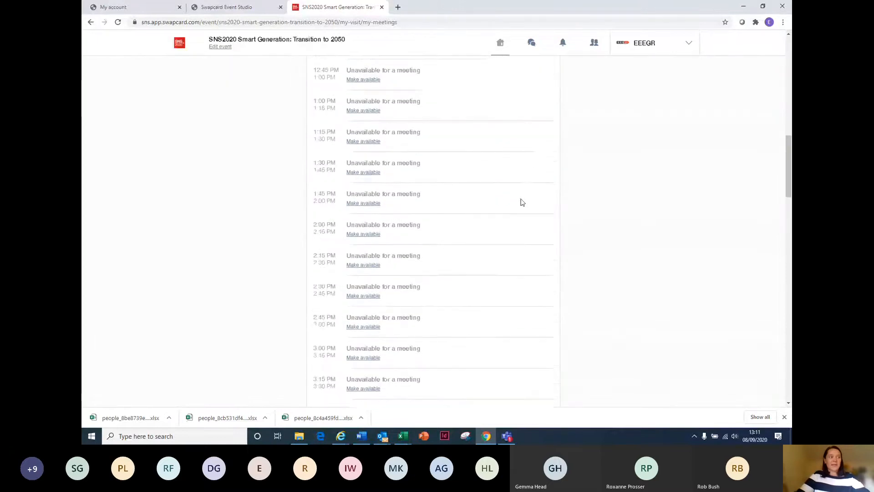
scroll(523, 202, down, 8)
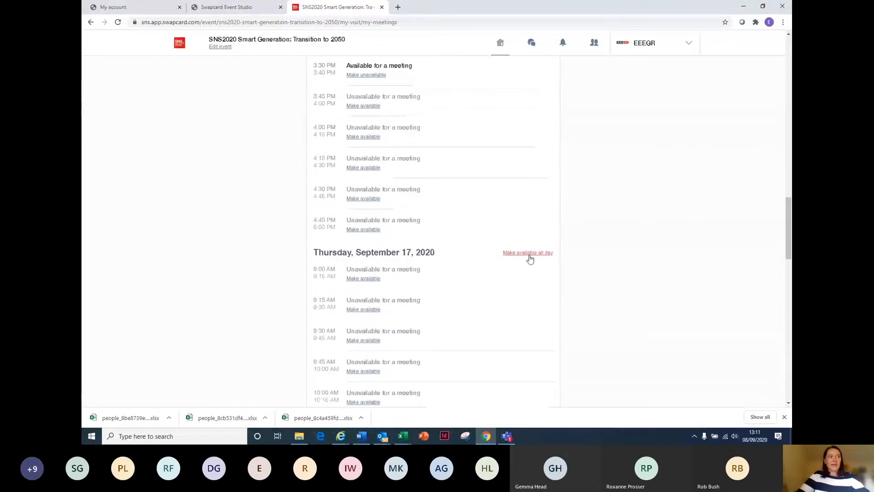
scroll(524, 267, up, 15)
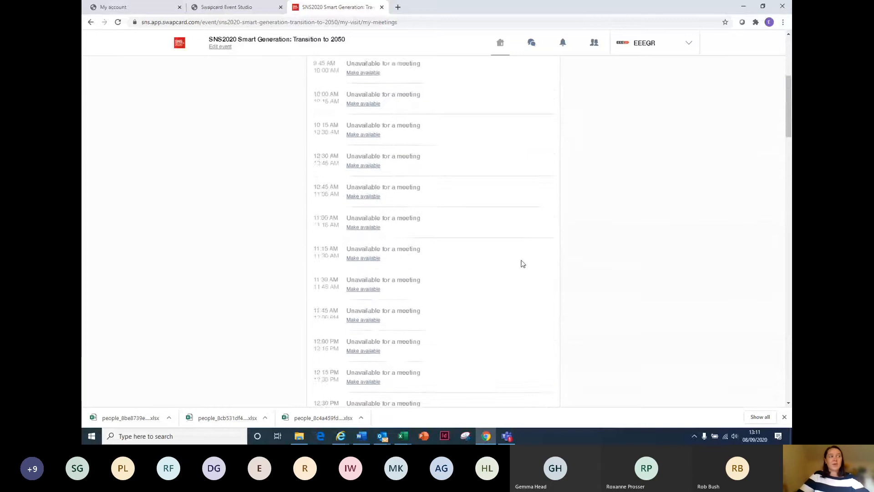
scroll(523, 264, up, 5)
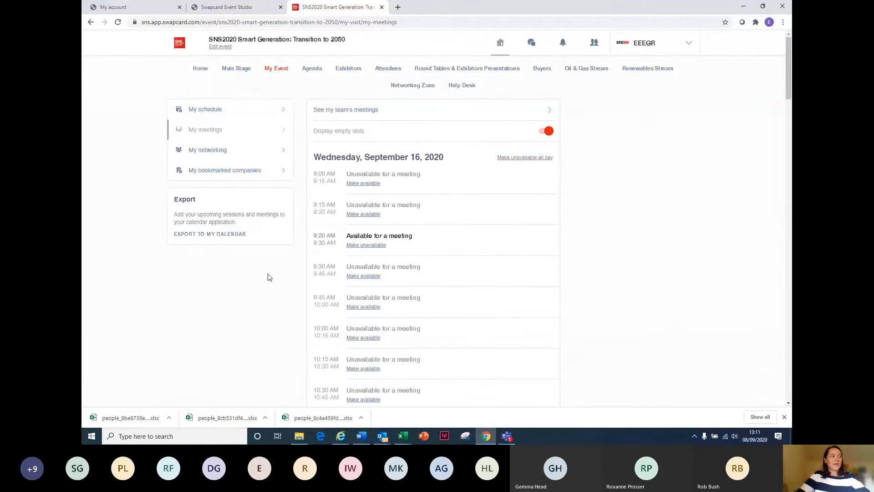
Make the Wednesday 10:00 AM slot available for a meeting, and set it back to unavailable.
scroll(370, 225, down, 3)
click(363, 211)
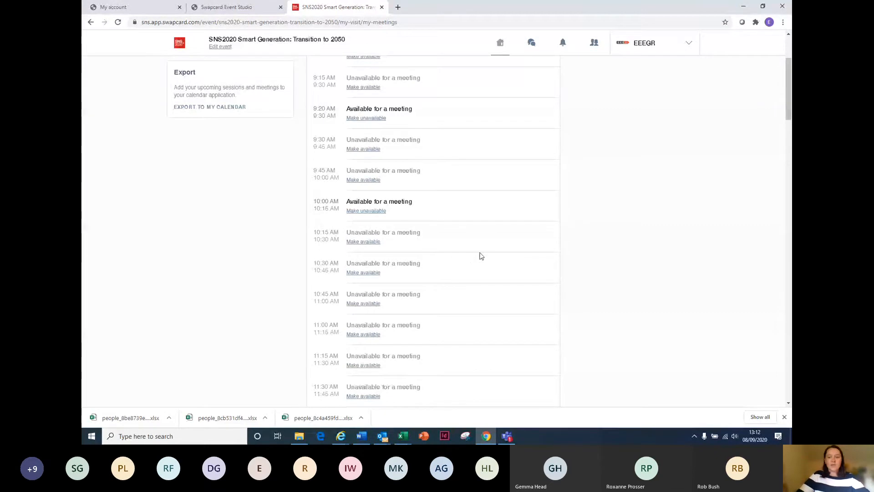
scroll(552, 240, up, 2)
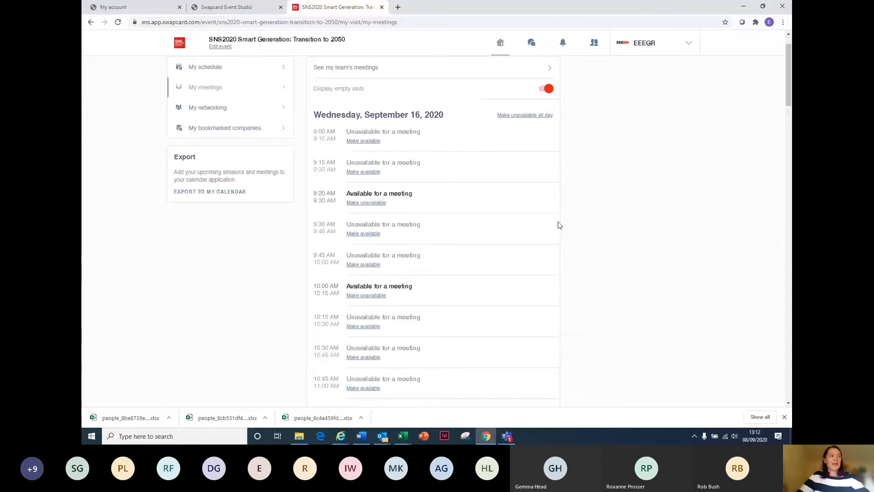
click(360, 296)
scroll(564, 244, up, 1)
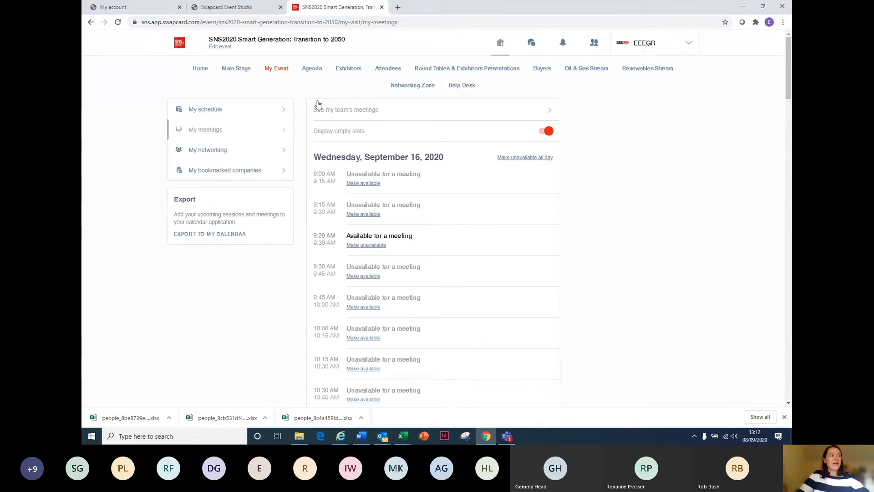
Open the team's meetings overview to view its canceled and declined meetings, and return to the event page.
click(510, 111)
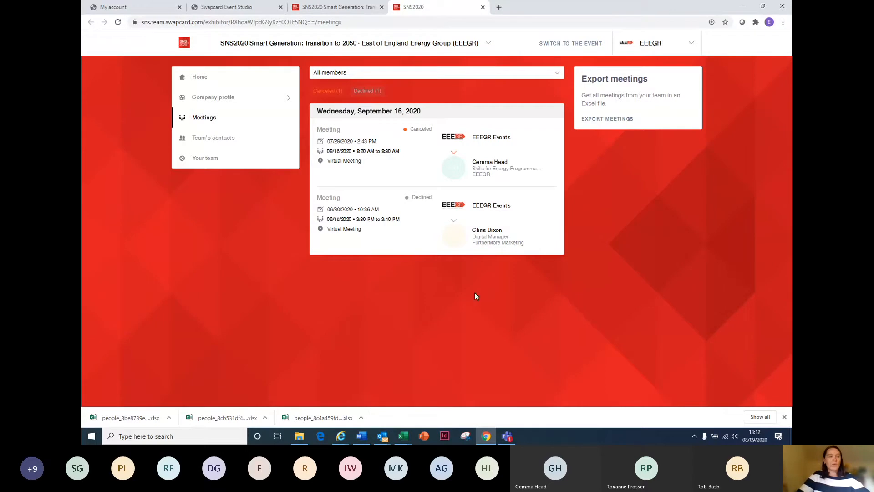
click(332, 5)
View the My networking contacts and the bookmarked companies in My Event.
click(215, 151)
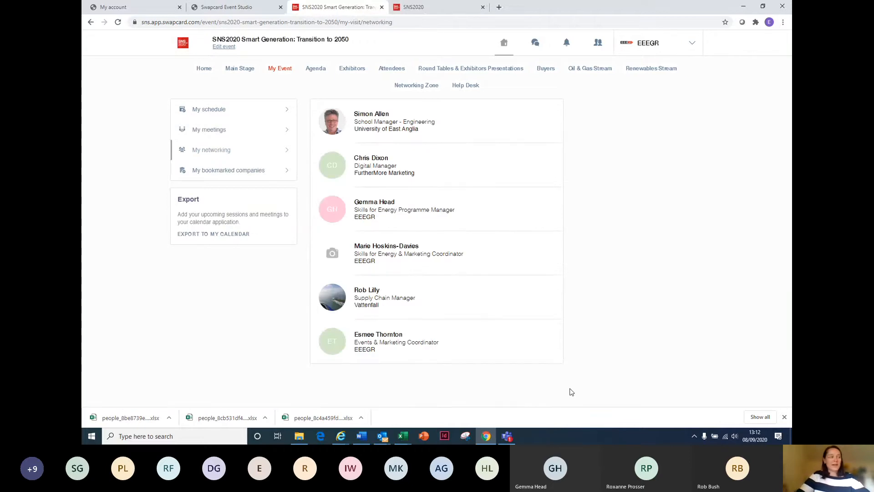
click(237, 176)
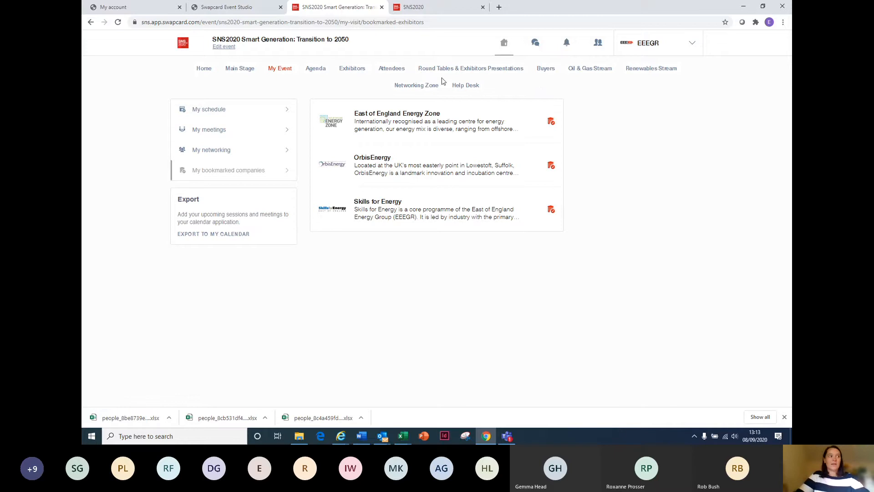
Open Round Tables & Exhibitors Presentations from the event home page and view the sessions for Thursday 17 and Wednesday 16.
click(205, 73)
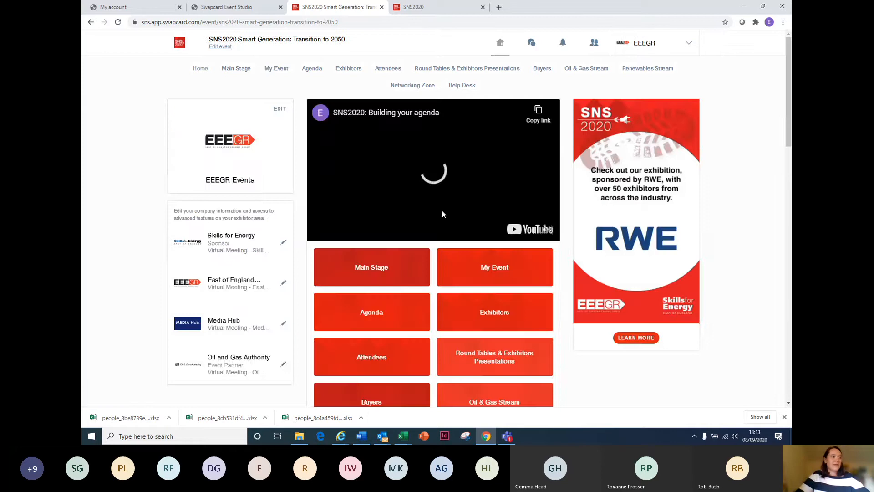
scroll(445, 214, down, 1)
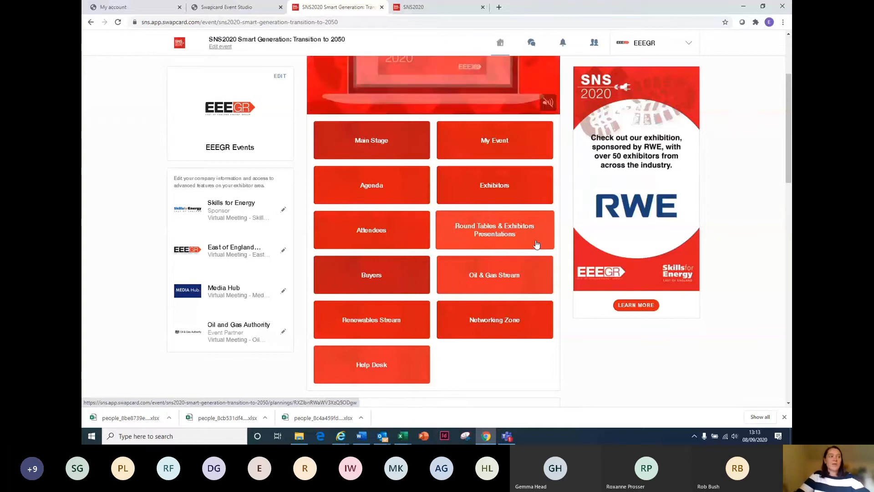
click(500, 244)
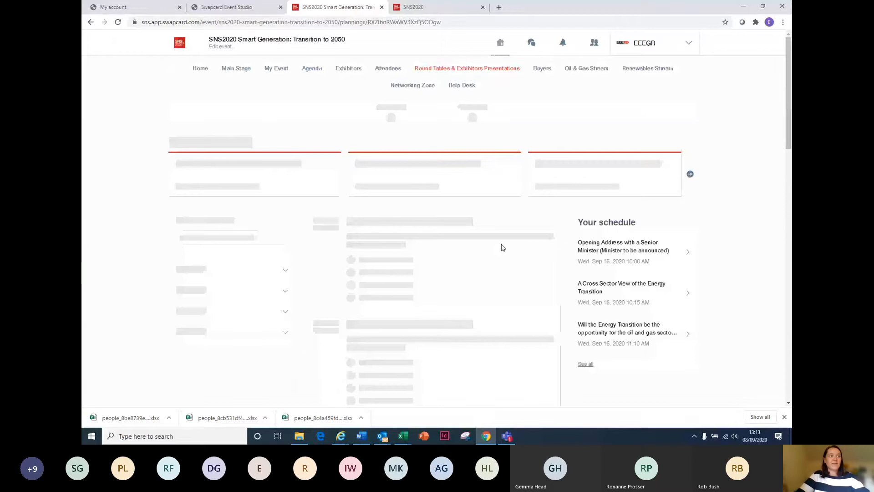
drag(476, 107, 479, 115)
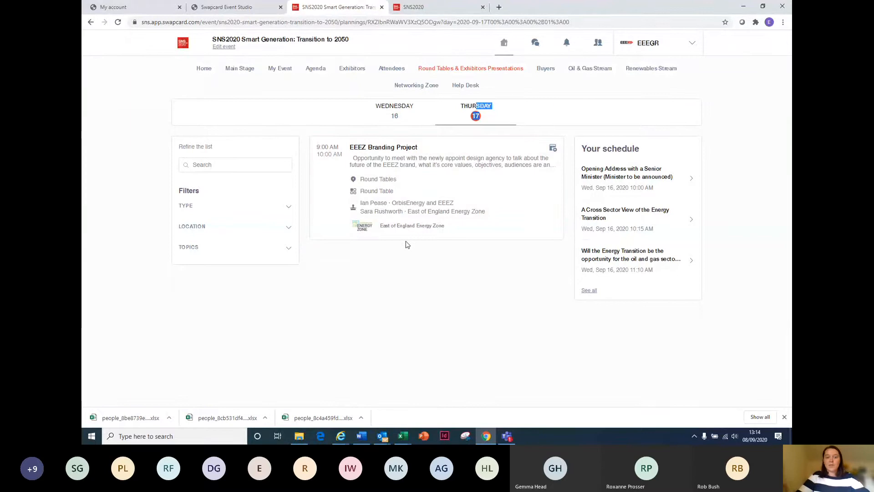
click(395, 115)
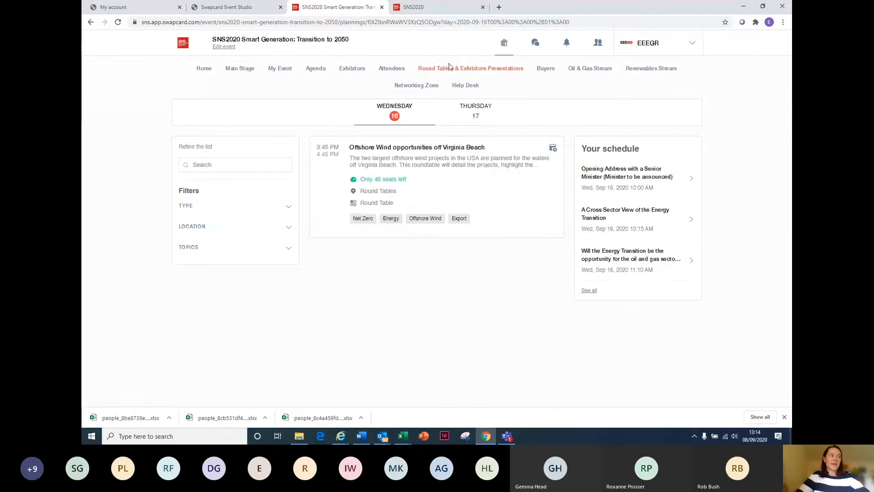
Open the Buyers list from the event home page and look through all the listed buyers.
click(206, 70)
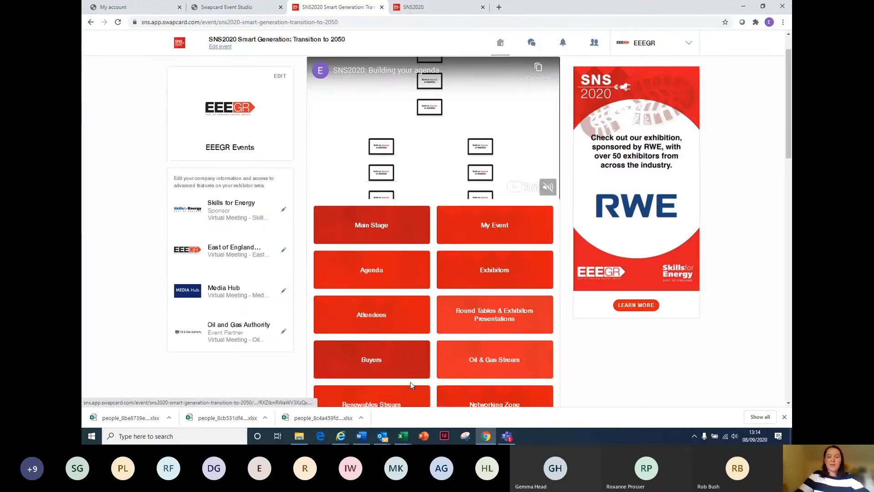
scroll(368, 341, down, 1)
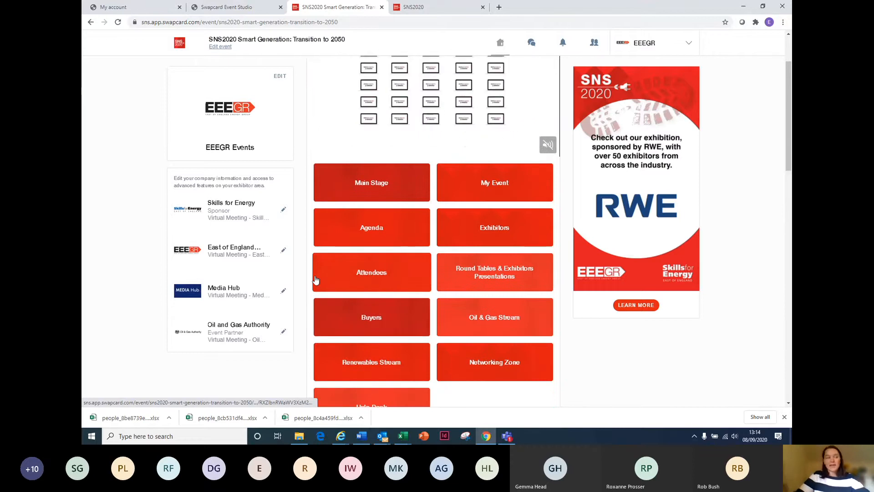
click(369, 324)
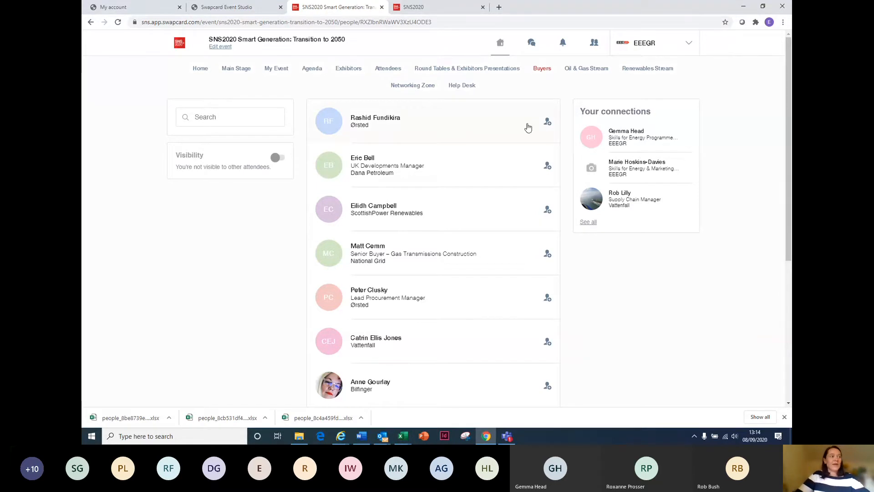
scroll(518, 148, down, 5)
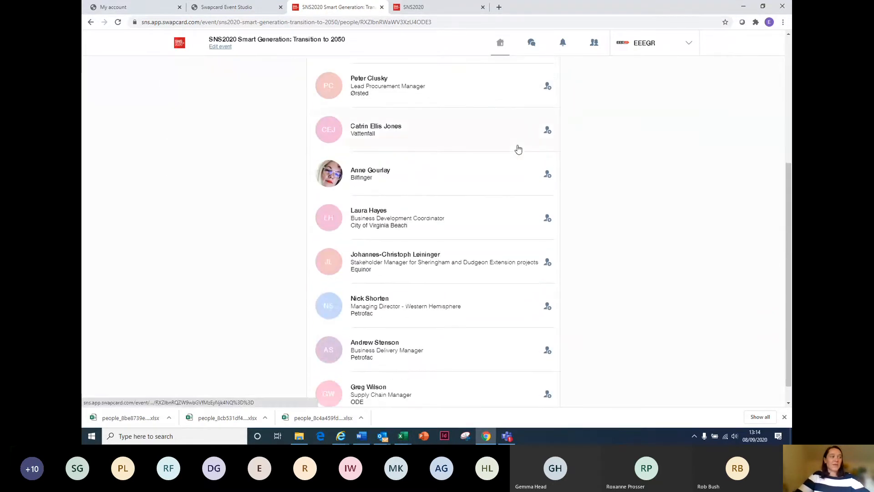
scroll(519, 149, down, 1)
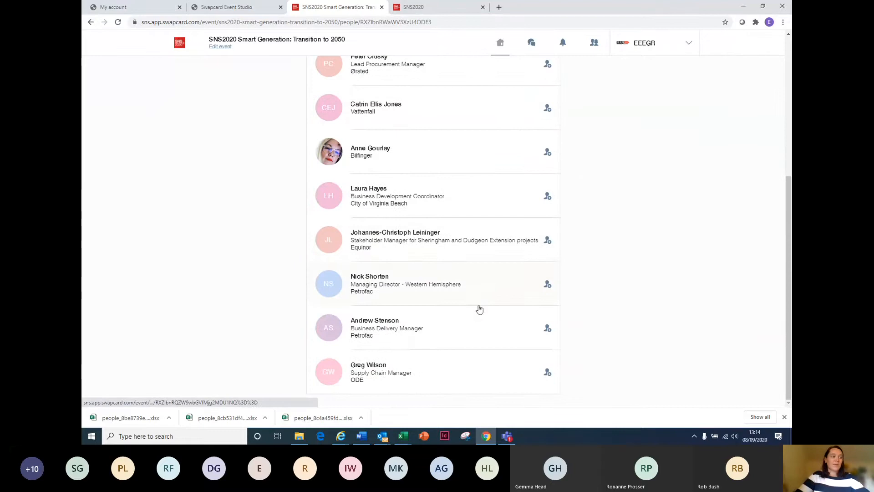
scroll(478, 309, up, 5)
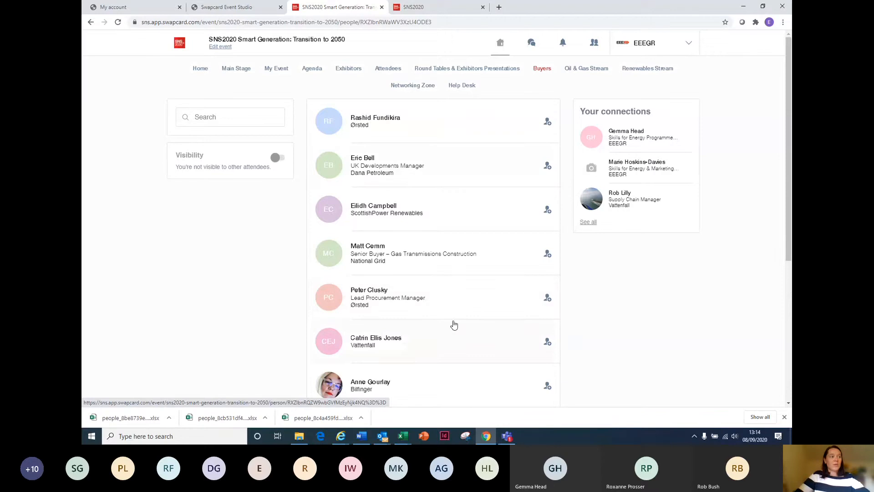
scroll(454, 325, down, 3)
scroll(441, 308, up, 2)
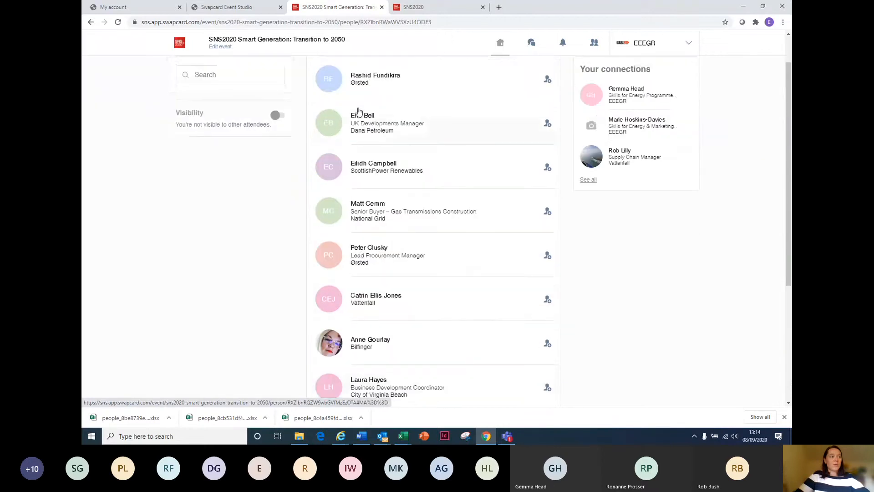
Open the profile of the first Ørsted buyer and review the meeting slots, connection request form and company membership.
click(369, 75)
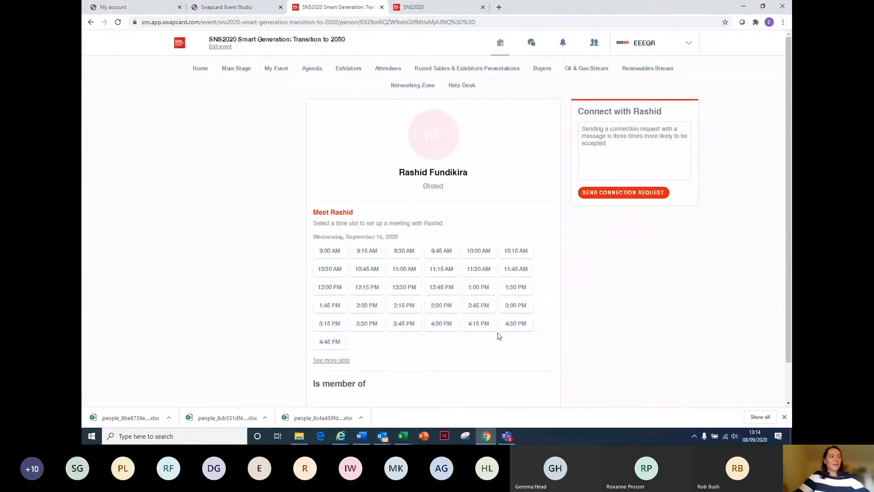
scroll(499, 336, down, 1)
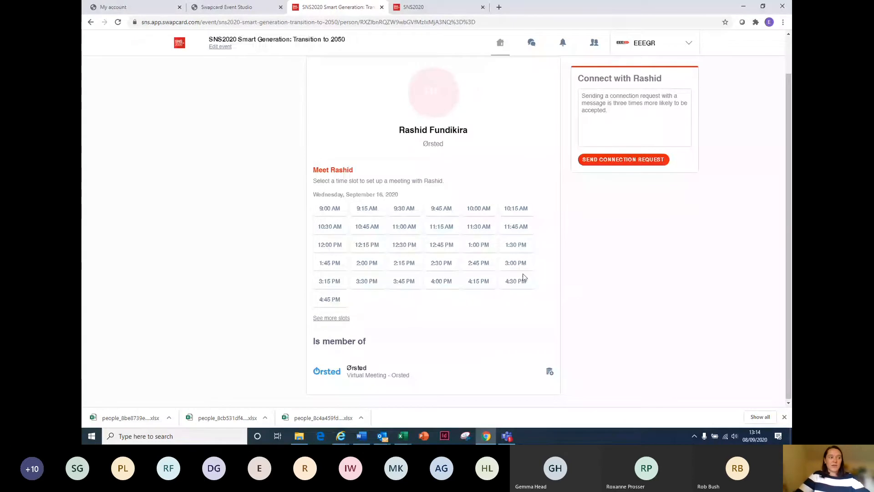
scroll(409, 390, up, 1)
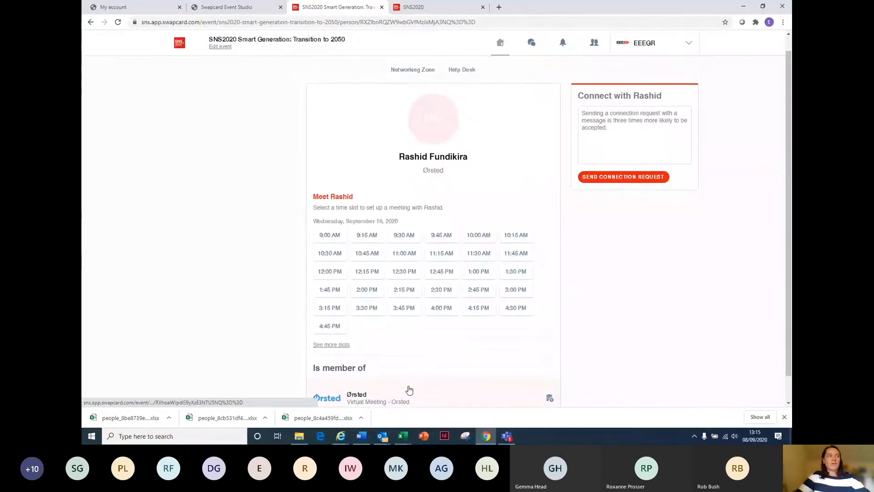
scroll(409, 390, up, 1)
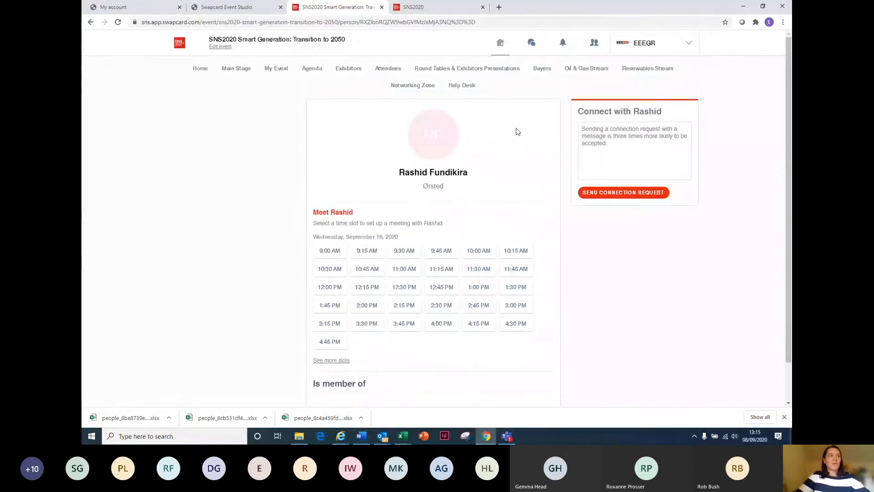
Open the contacts and review the Skills for Energy Programme Manager's contact page, including its scoring, tags and note.
click(597, 44)
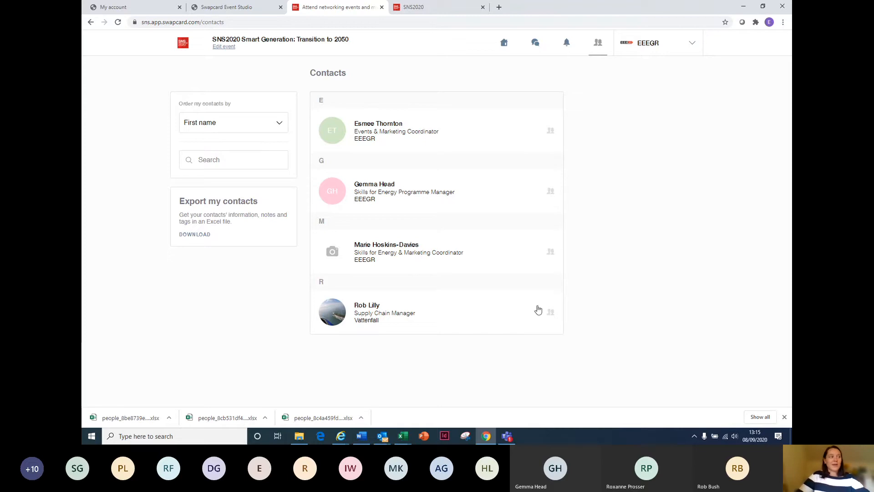
click(376, 195)
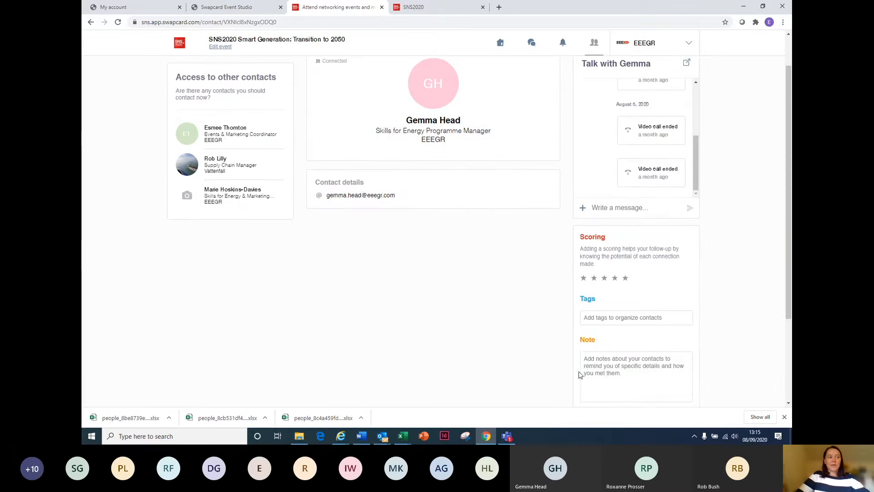
scroll(716, 340, down, 1)
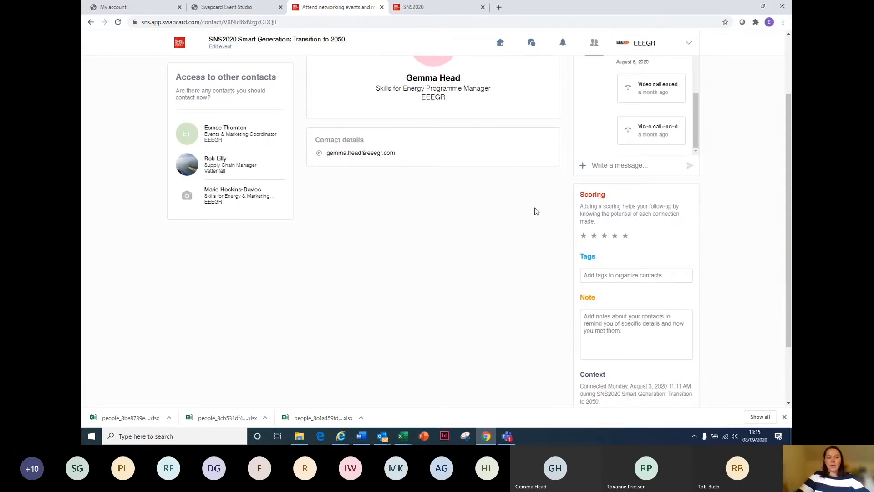
scroll(432, 302, up, 2)
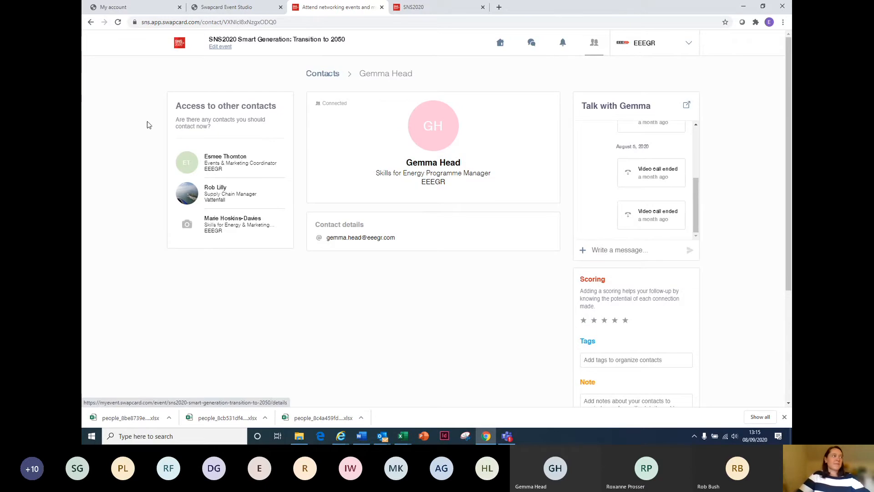
Return to the SNS2020 event home page and look over its section tiles.
click(294, 41)
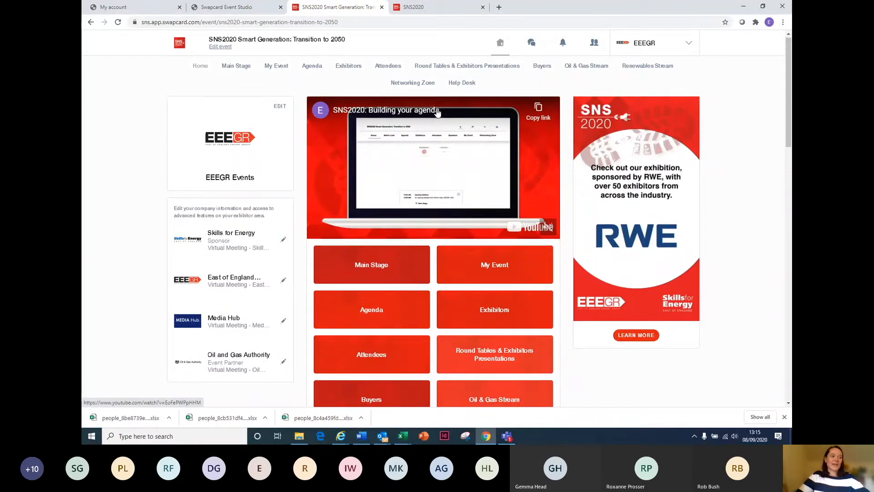
scroll(437, 113, down, 3)
scroll(437, 113, up, 3)
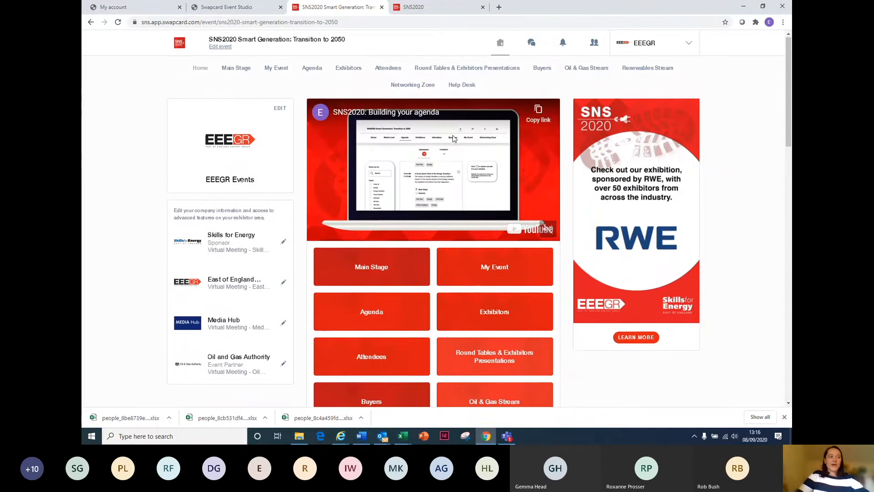
scroll(453, 138, down, 2)
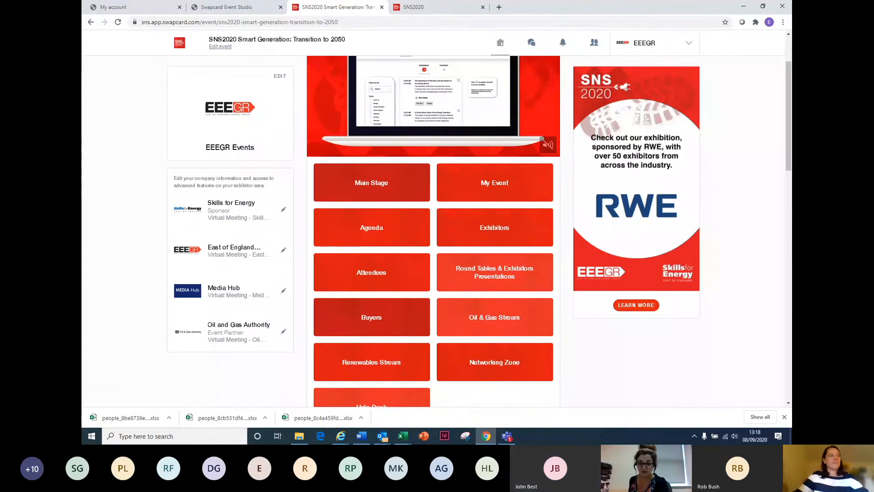
scroll(481, 253, up, 2)
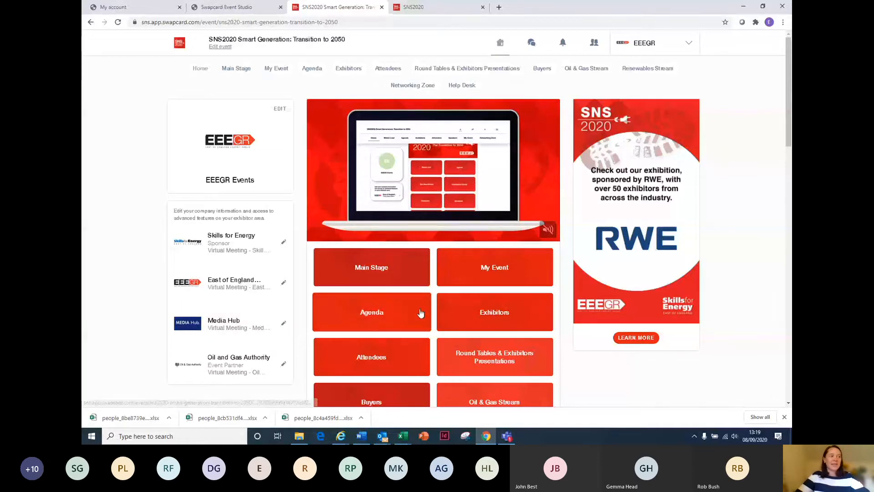
scroll(421, 312, down, 2)
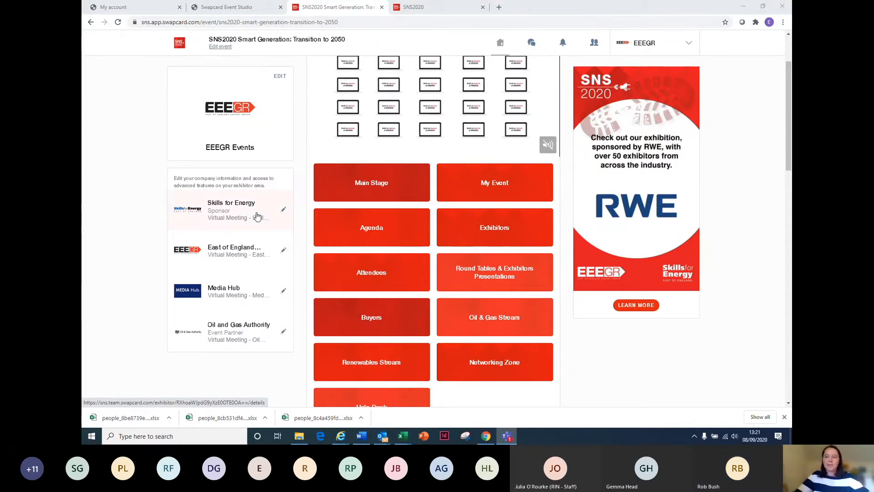
Open the East of England Energy Group's exhibitor center and review its meetings and home page analytics.
click(284, 254)
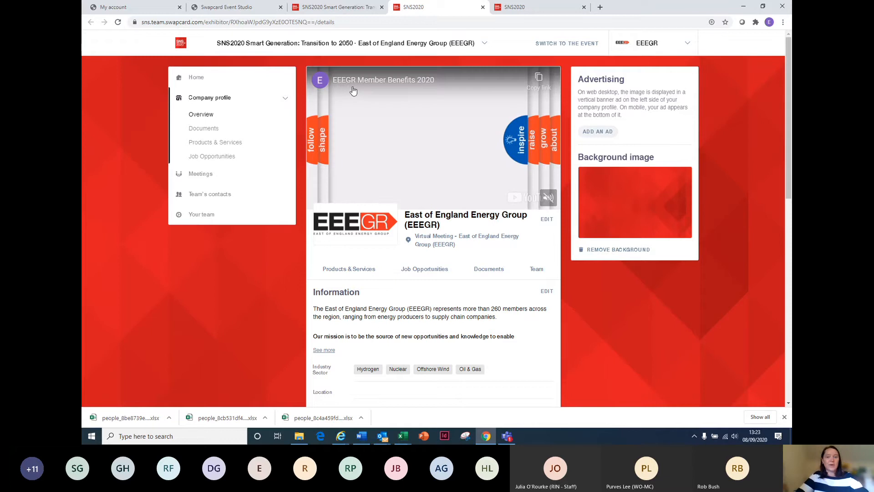
click(204, 174)
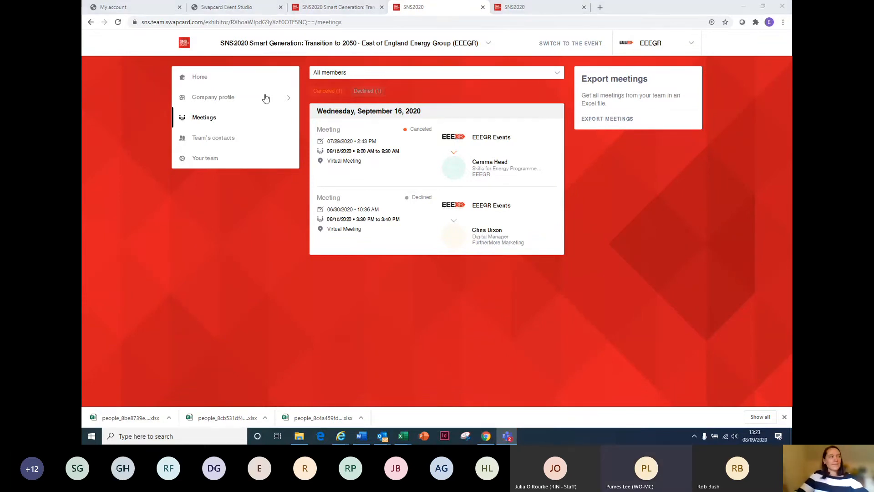
click(199, 80)
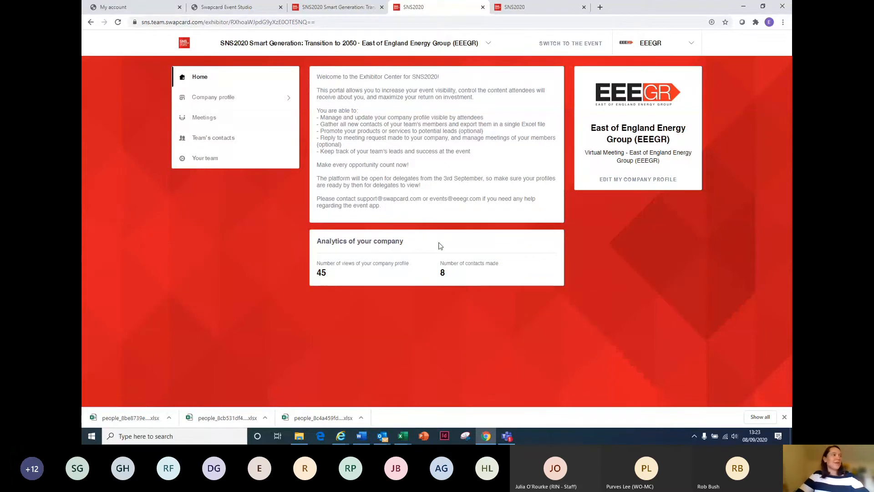
Check the list of switchable company profiles in the exhibitor center against the companies listed on the event home page.
click(383, 42)
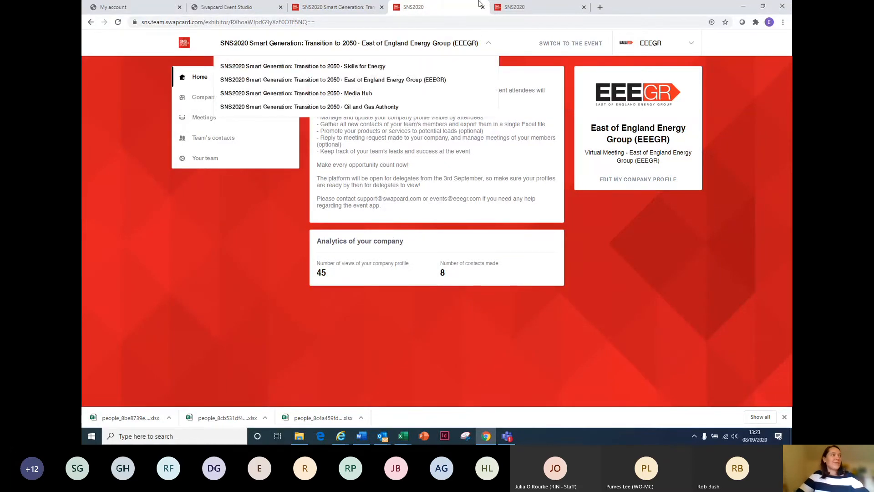
click(342, 6)
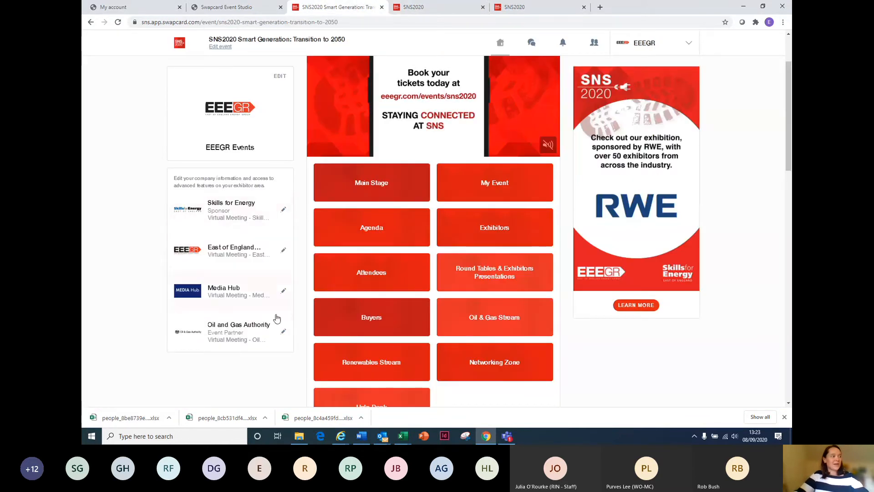
click(421, 7)
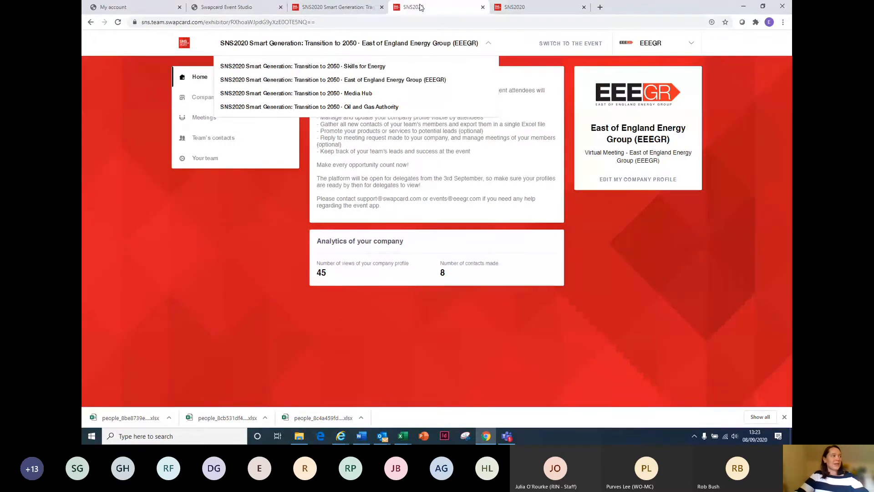
click(612, 227)
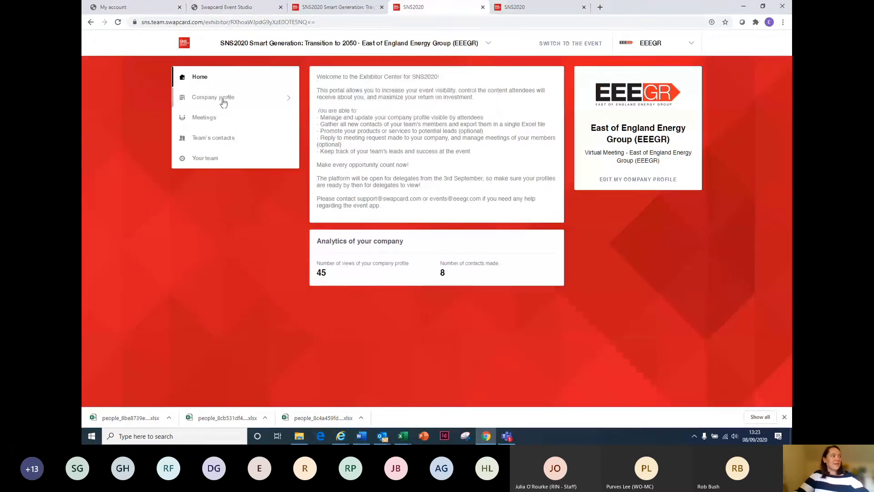
Open the company profile's main information for editing and highlight the recommended 1200x675px header image size and 1MB limit.
click(223, 102)
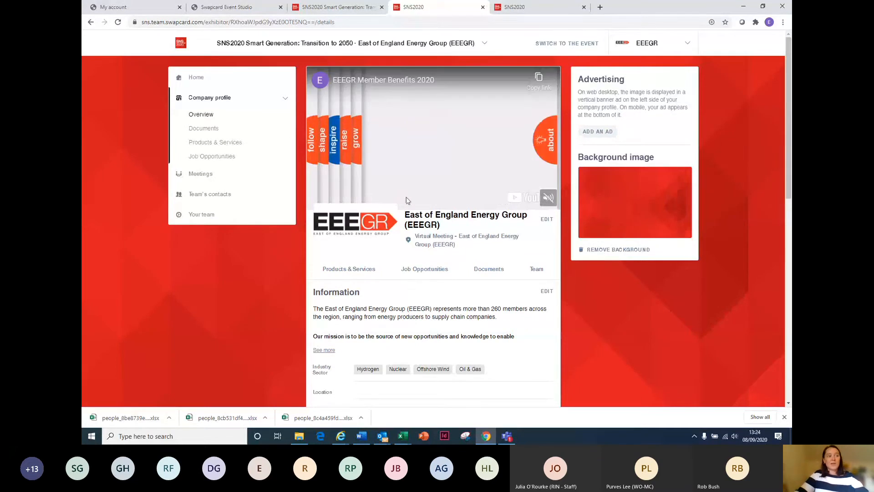
click(547, 221)
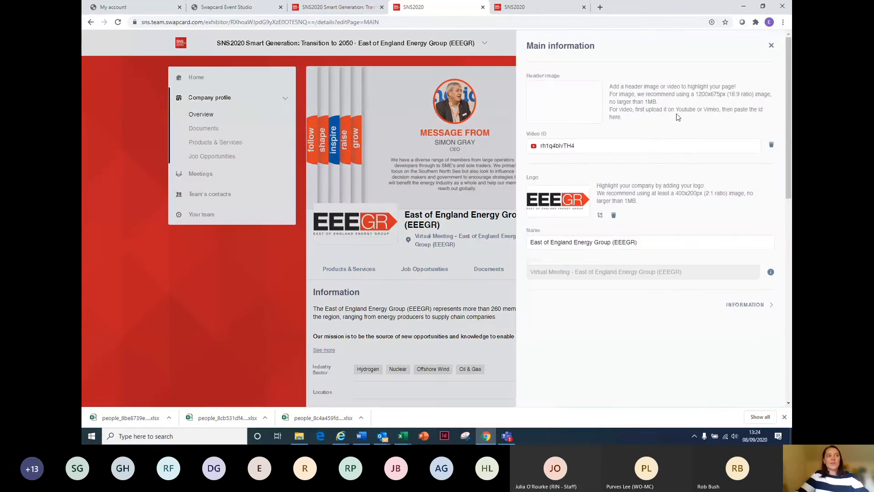
drag(697, 94, 724, 95)
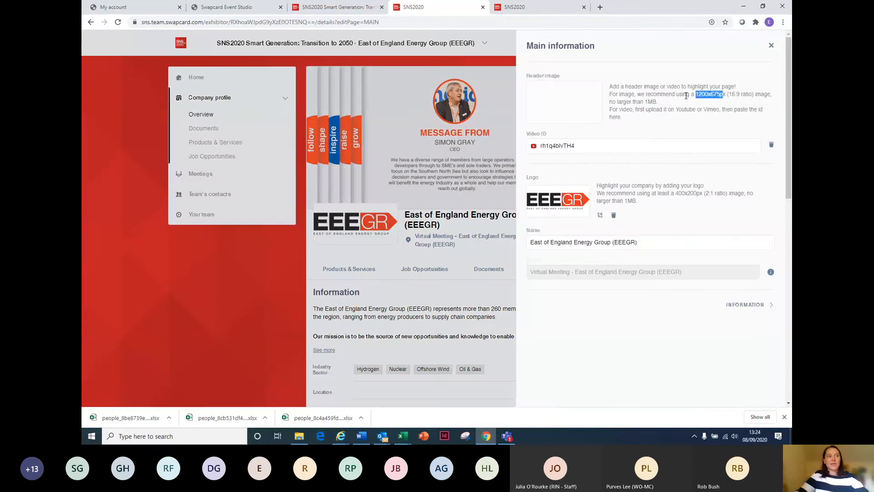
drag(645, 102, 657, 101)
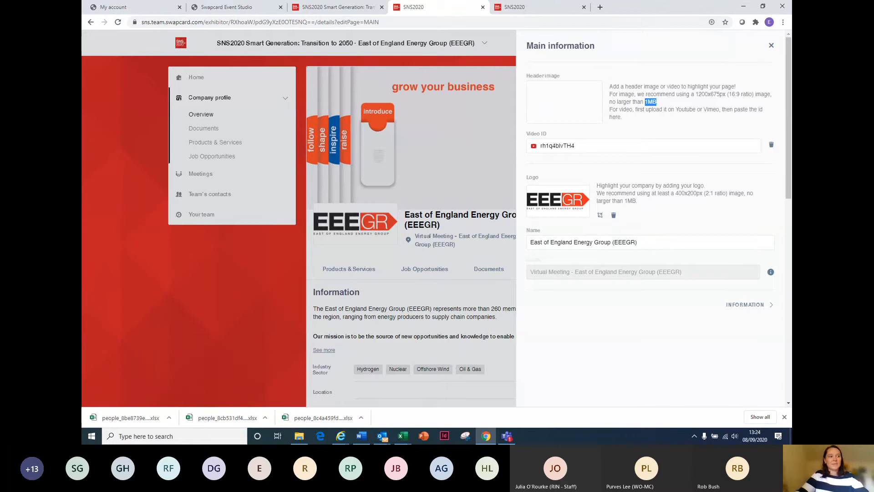
Go to the company's Information section in the profile editor and look over its overview text and industry sectors.
click(757, 306)
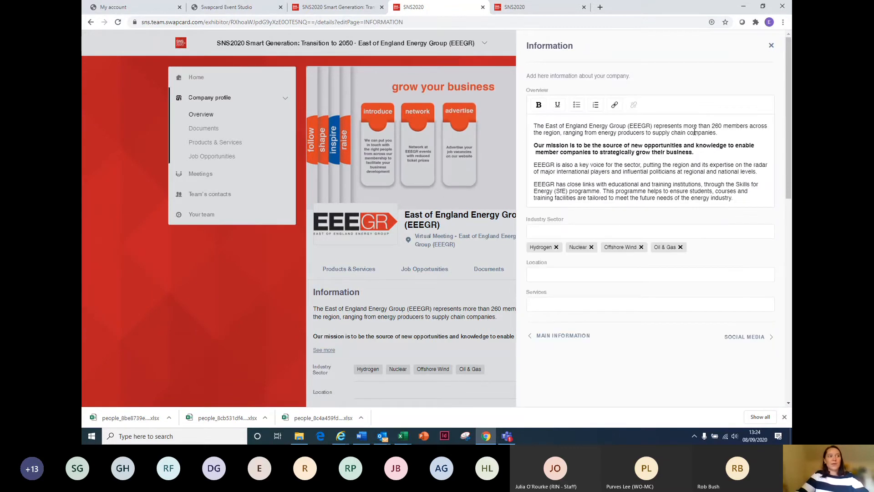
scroll(695, 132, down, 1)
click(694, 132)
scroll(695, 133, down, 1)
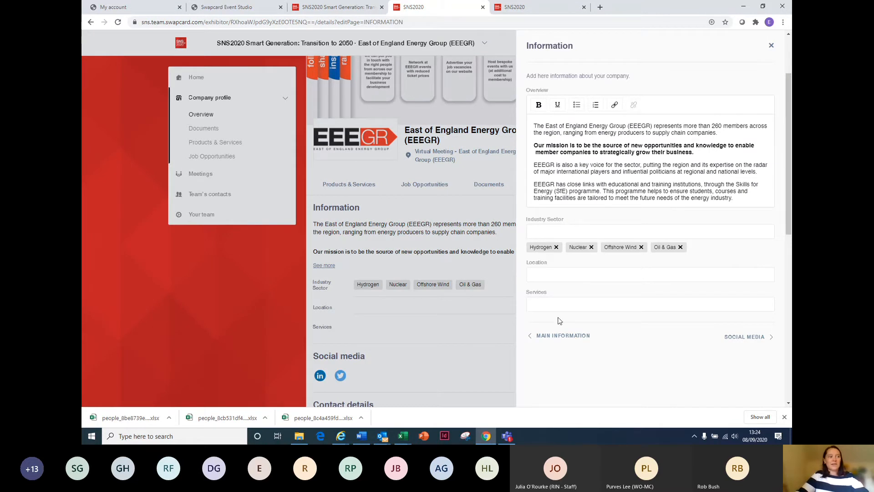
Browse the selectable options for the company's services and check the Location field.
click(546, 309)
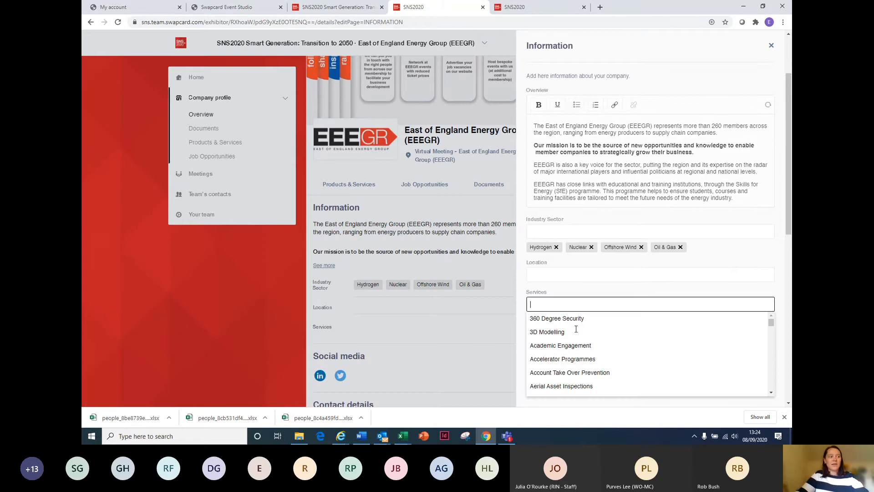
scroll(578, 334, down, 3)
scroll(577, 335, down, 2)
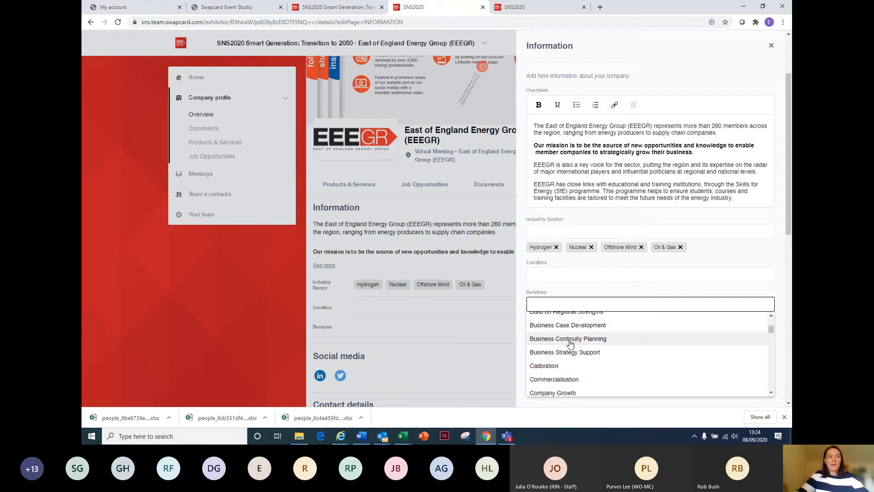
scroll(573, 346, down, 1)
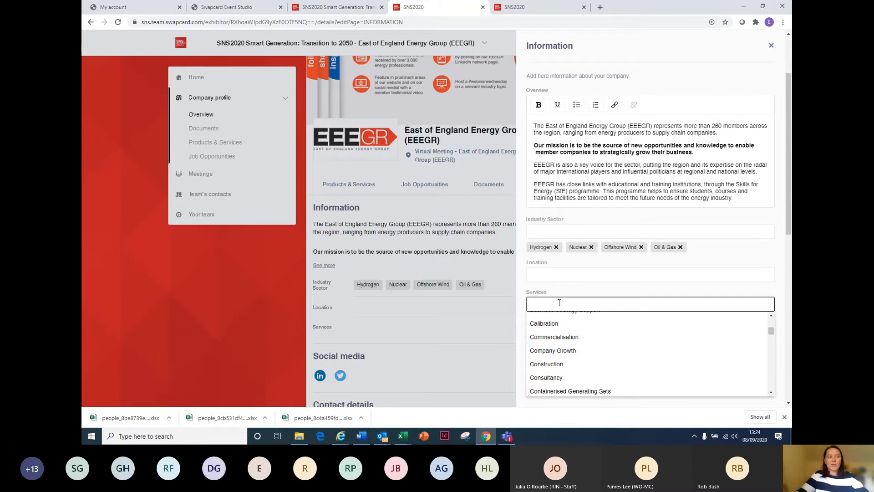
scroll(559, 336, down, 1)
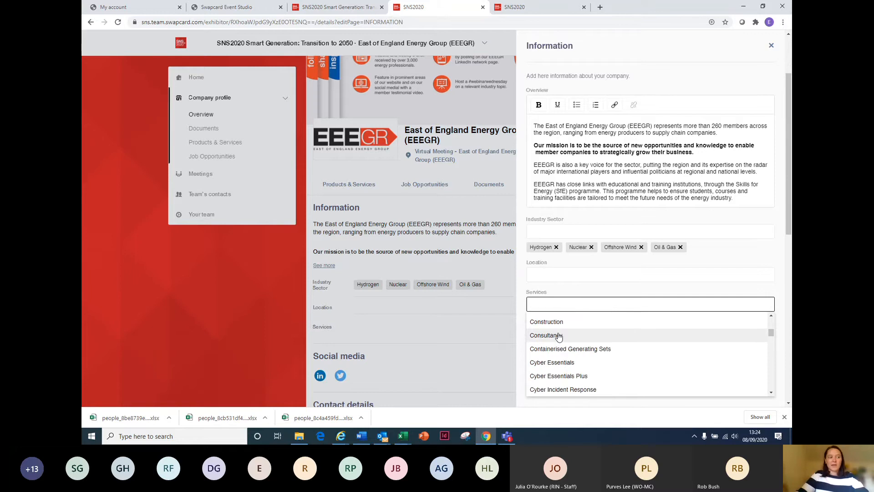
scroll(559, 336, down, 3)
click(555, 272)
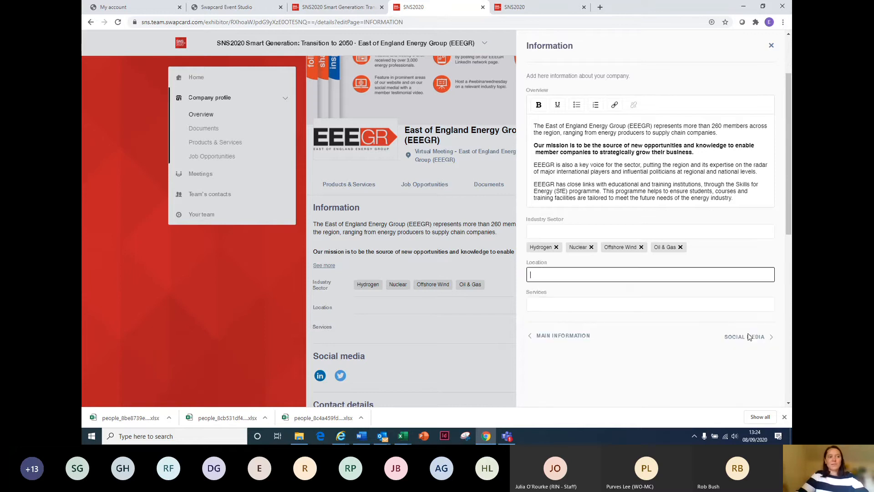
Review the company's social media and contact details in the profile editor and close it without changes.
click(749, 337)
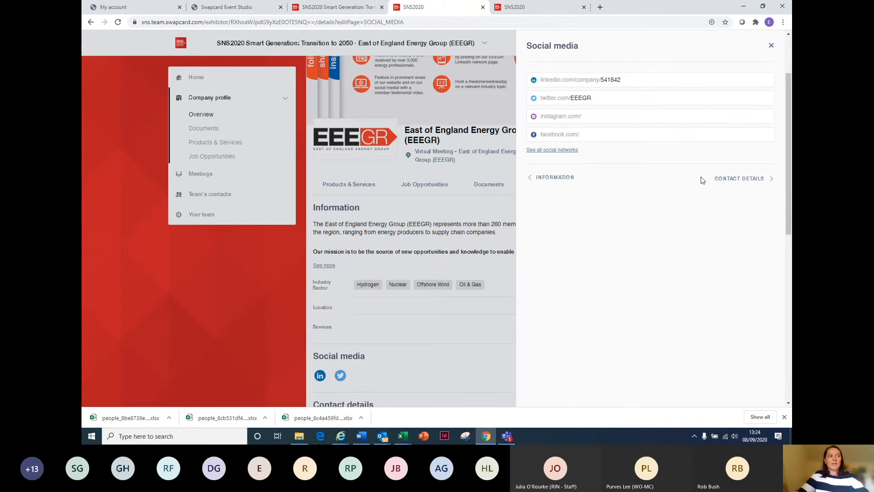
click(725, 179)
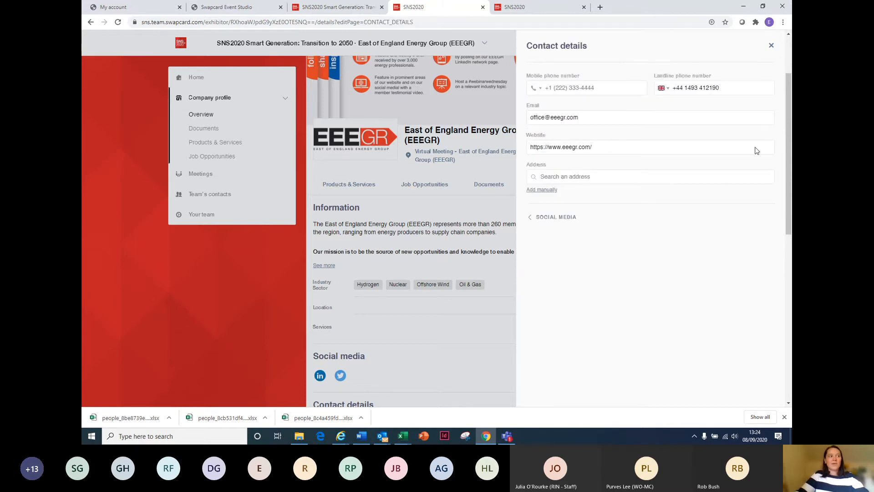
click(771, 47)
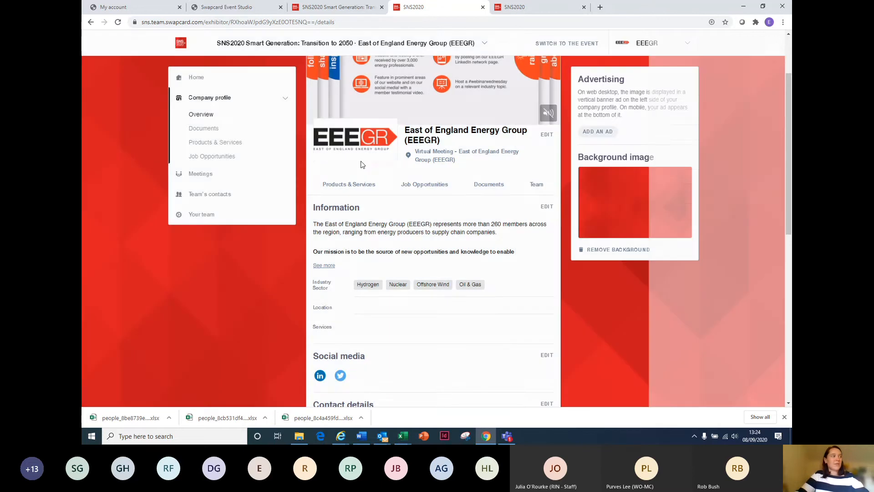
Review the company profile's Documents, Products & Services and Job Opportunities pages.
click(210, 130)
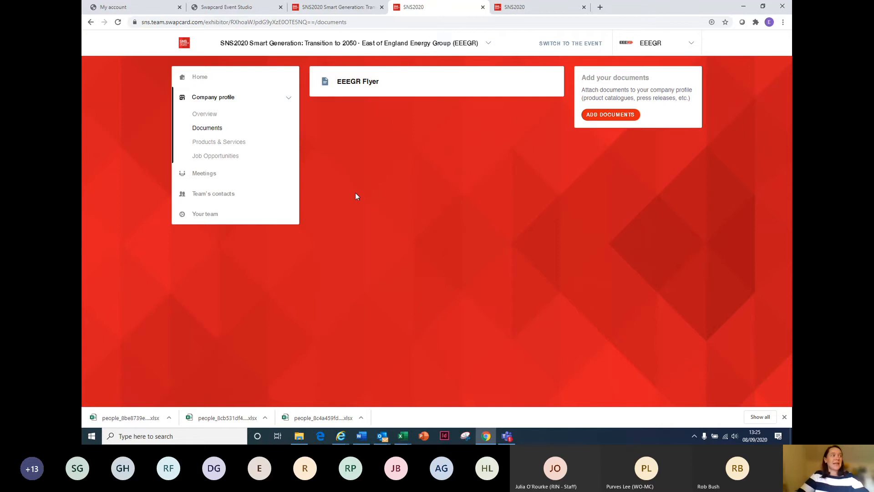
click(229, 145)
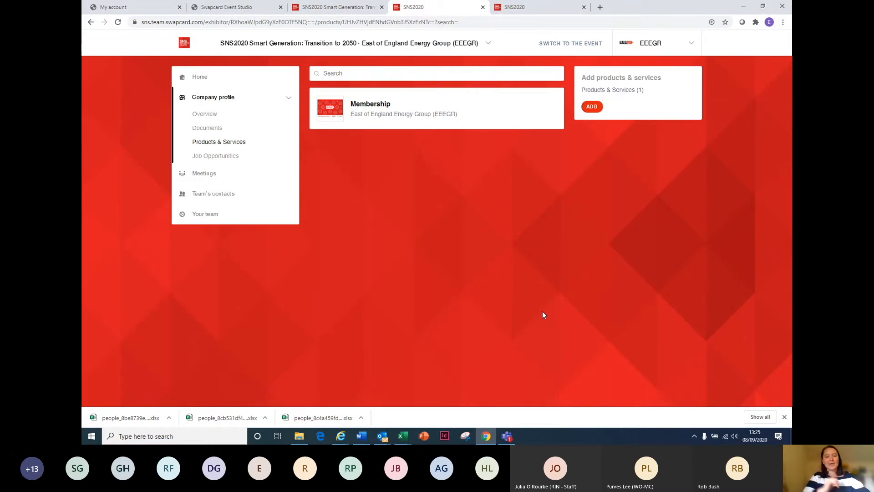
click(220, 156)
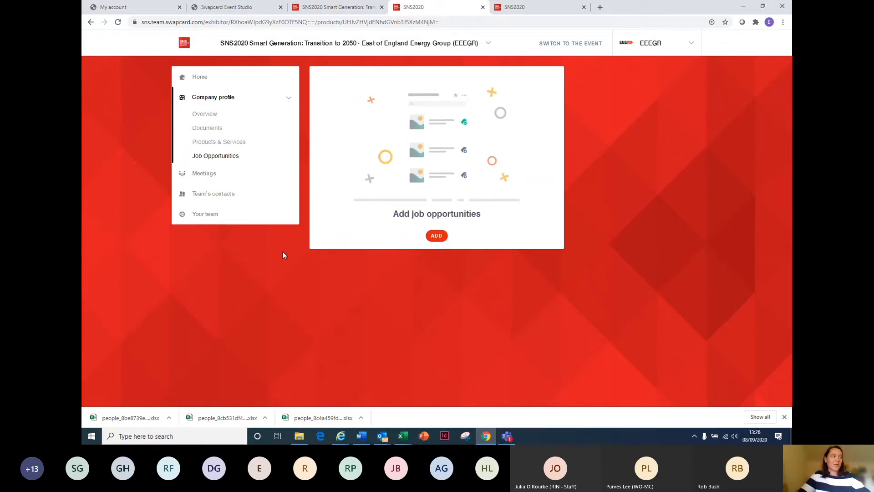
Review the team's contacts with their export option and the list of team members.
click(210, 194)
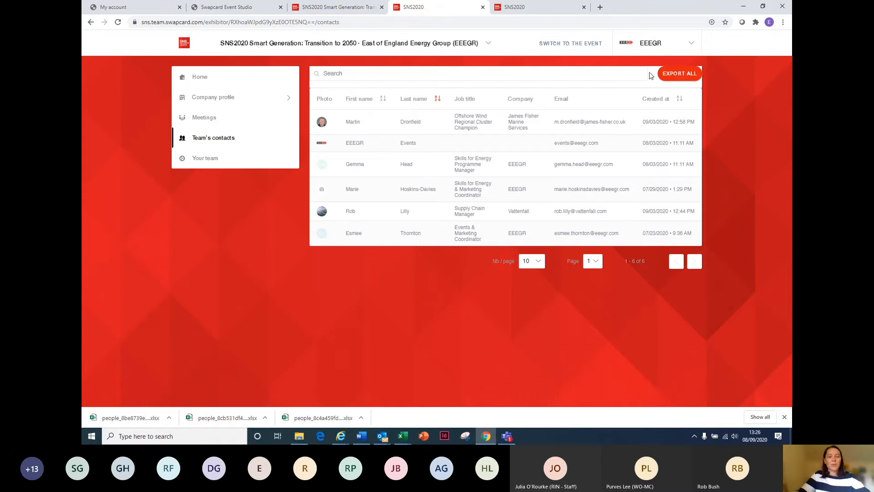
click(200, 158)
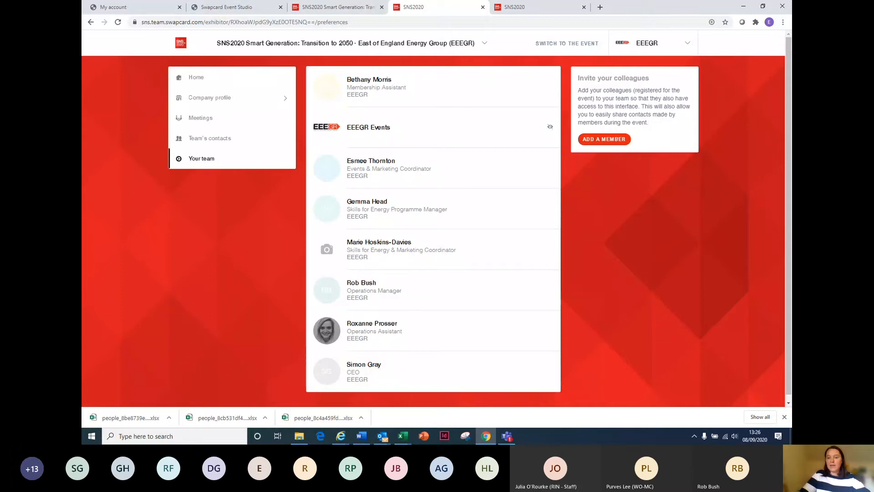
key(alt+Tab)
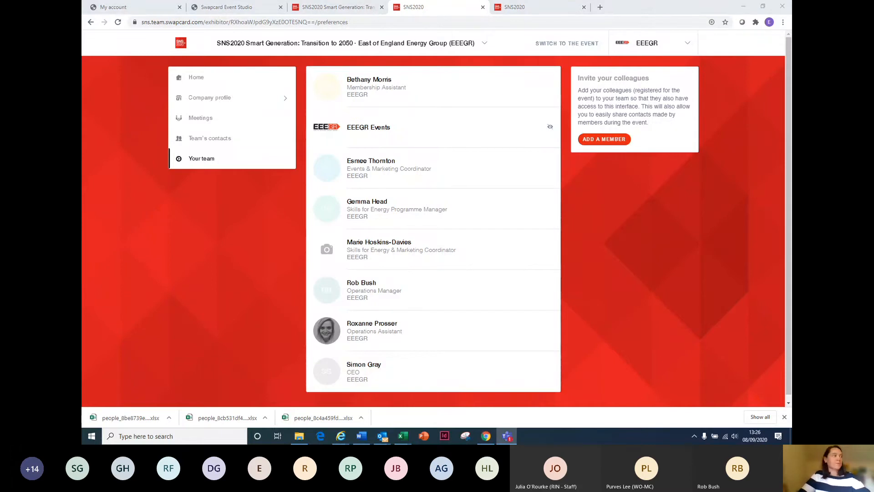
View the company profile's advertising and background settings, and open the East of England Energy Zone's exhibitor page in the event.
click(204, 97)
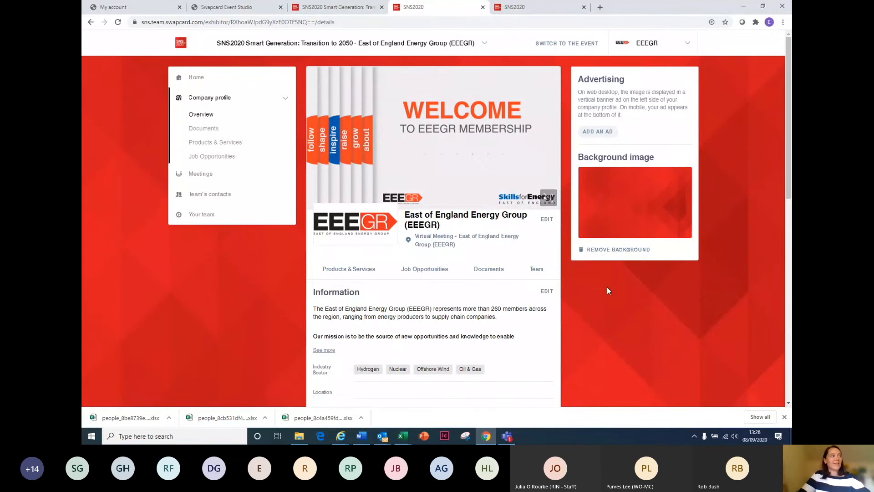
click(342, 8)
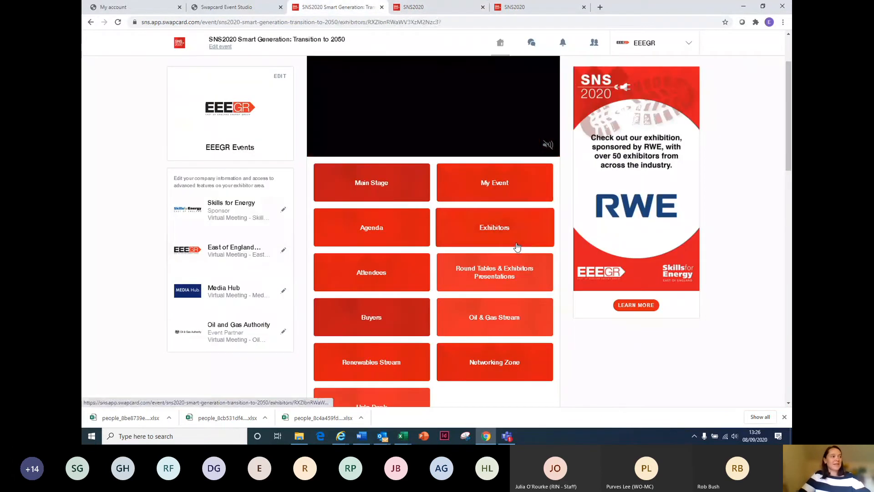
click(517, 247)
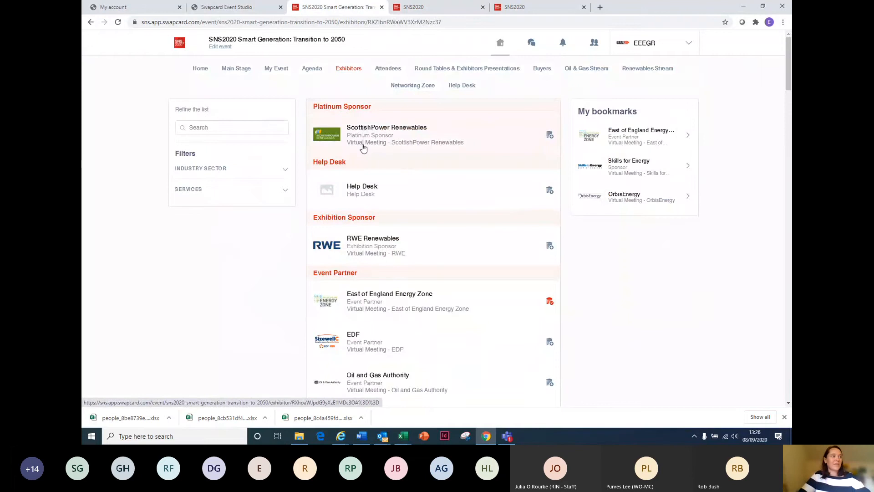
scroll(422, 286, down, 1)
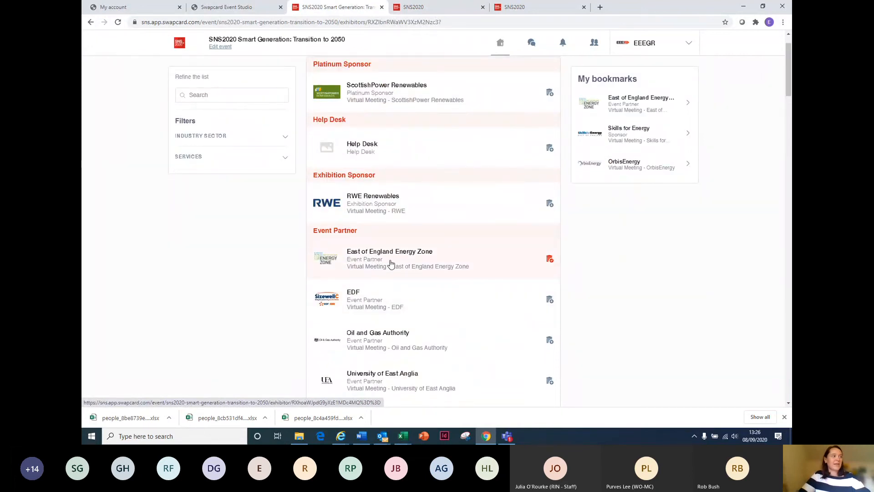
click(390, 264)
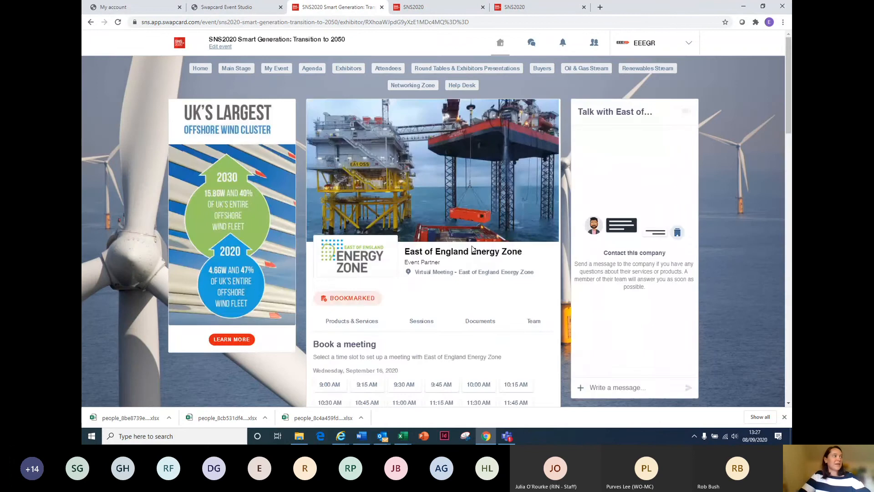
Look over the East of England Energy Zone's exhibitor page and return to the event's exhibitor list.
scroll(472, 250, down, 4)
scroll(473, 251, down, 3)
click(91, 22)
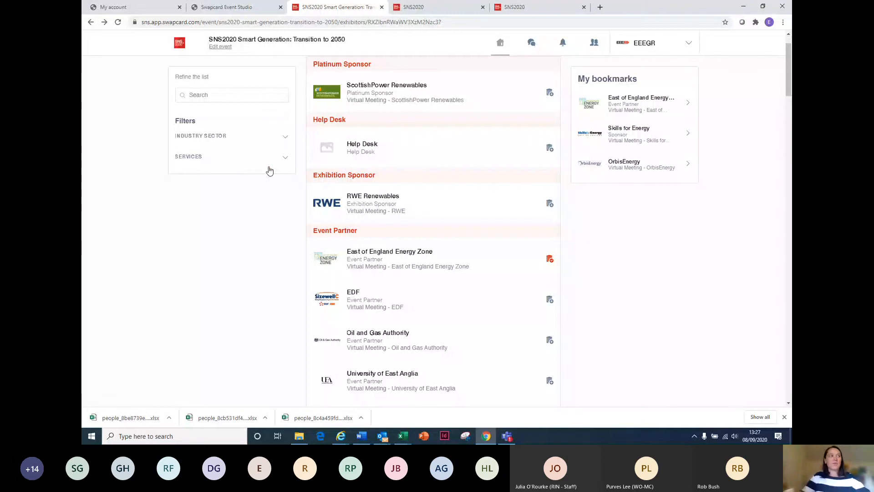
Review the East of England Energy Group (EEEGR) company profile overview in the exhibitor center, through to its team members.
click(471, 4)
scroll(401, 246, down, 6)
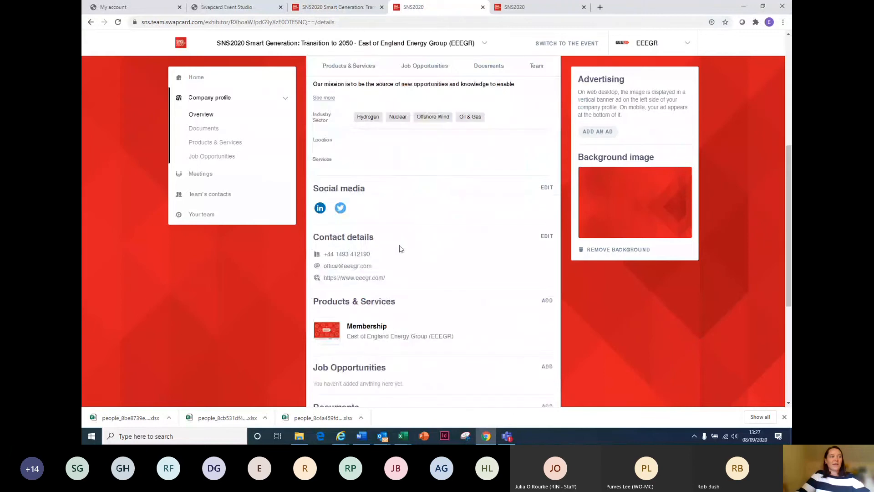
scroll(394, 247, down, 4)
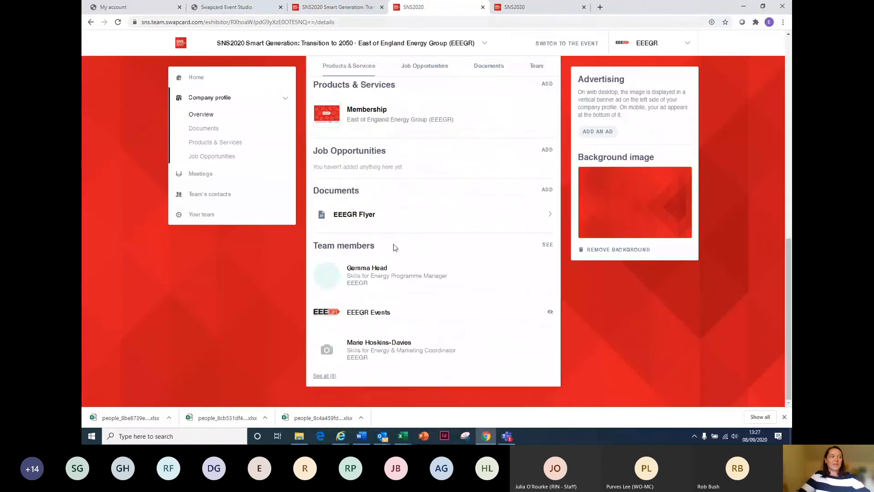
scroll(395, 247, up, 1)
scroll(395, 247, up, 9)
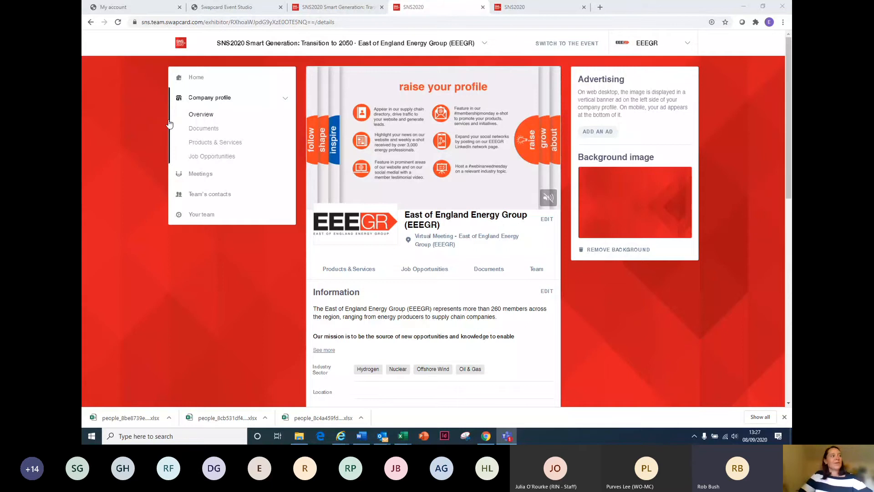
Find the Media Hub in the event's exhibitor list and review its exhibitor page.
click(346, 5)
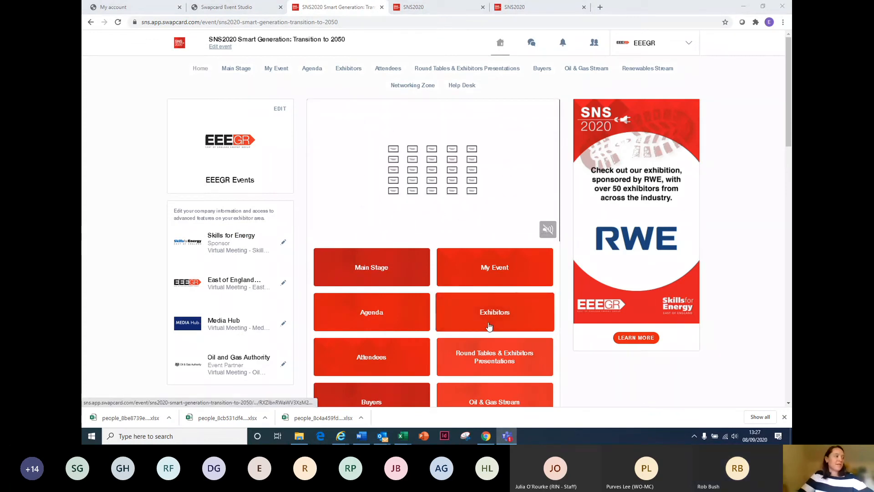
click(220, 330)
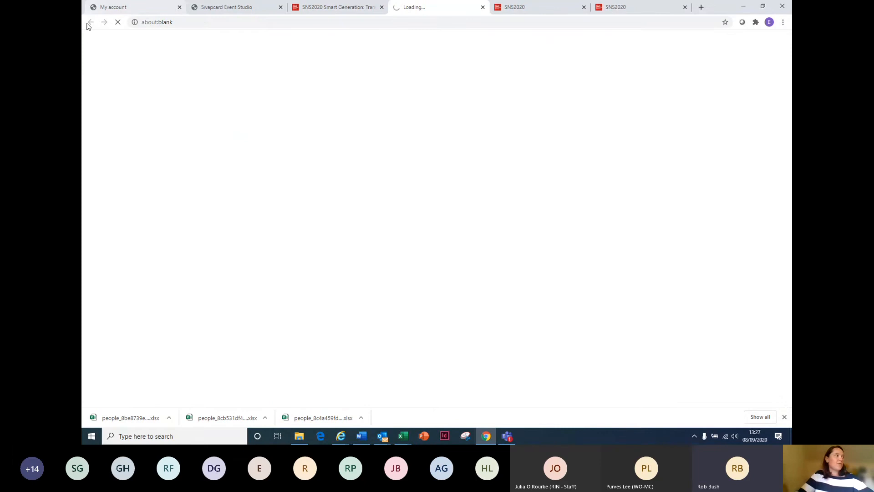
click(309, 7)
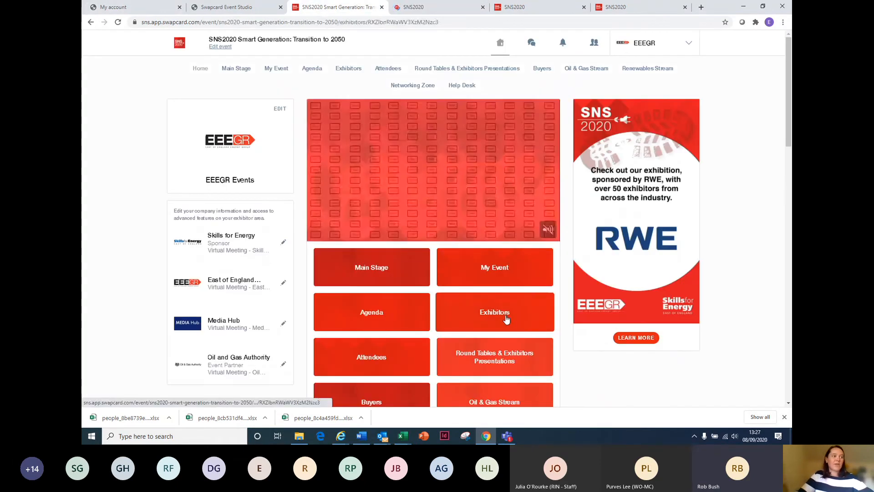
click(522, 329)
scroll(512, 326, down, 10)
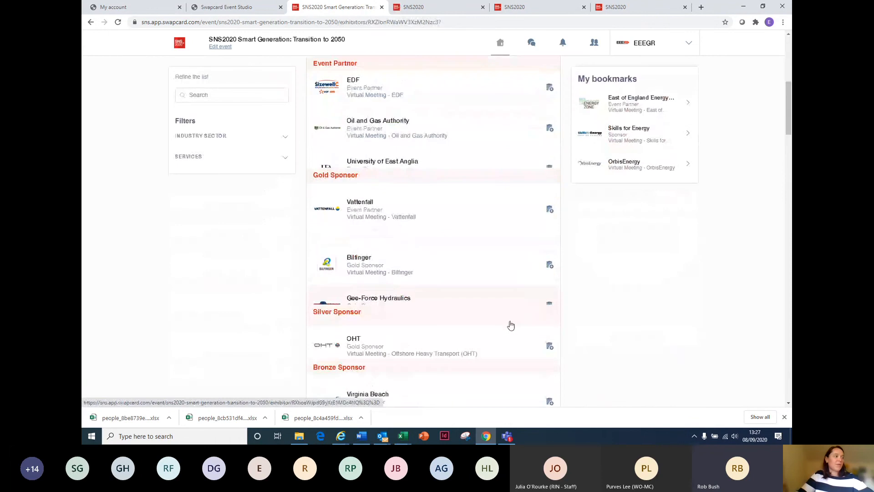
scroll(510, 326, down, 10)
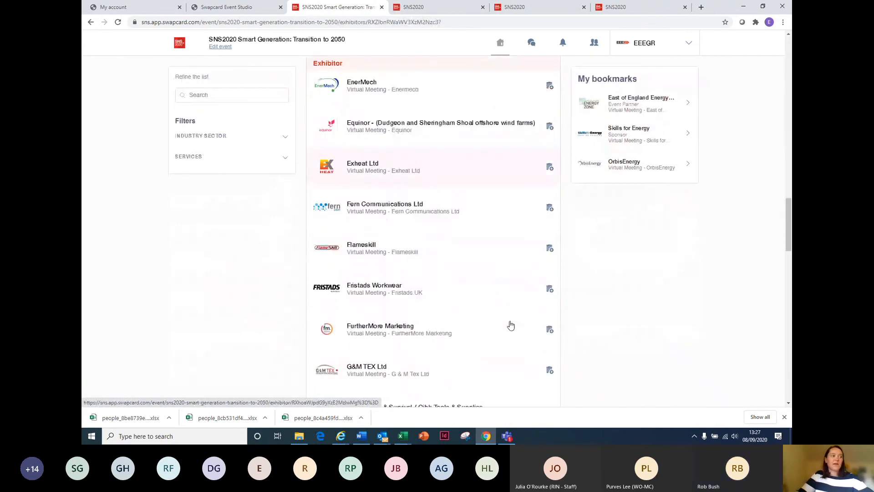
scroll(511, 325, down, 3)
scroll(511, 325, down, 6)
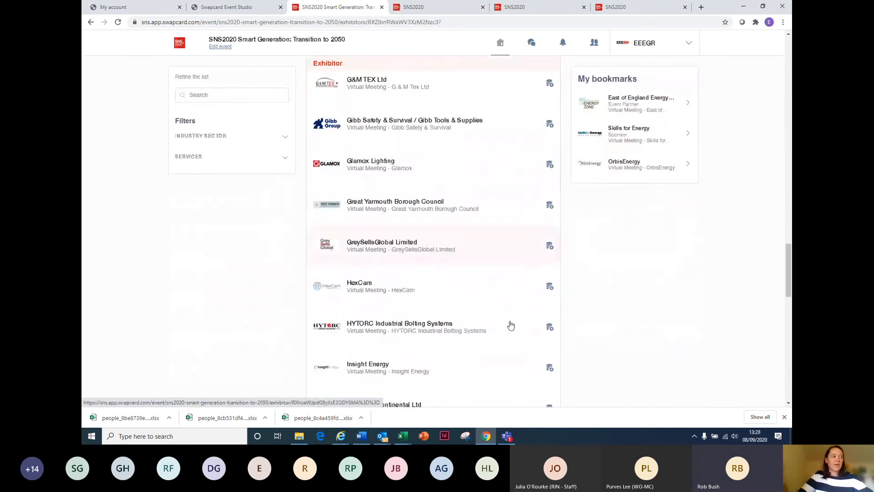
click(350, 309)
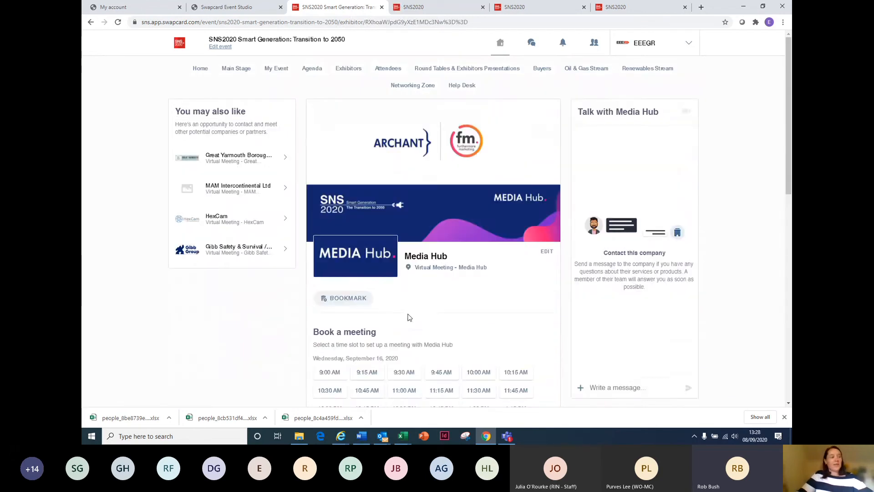
scroll(407, 317, down, 7)
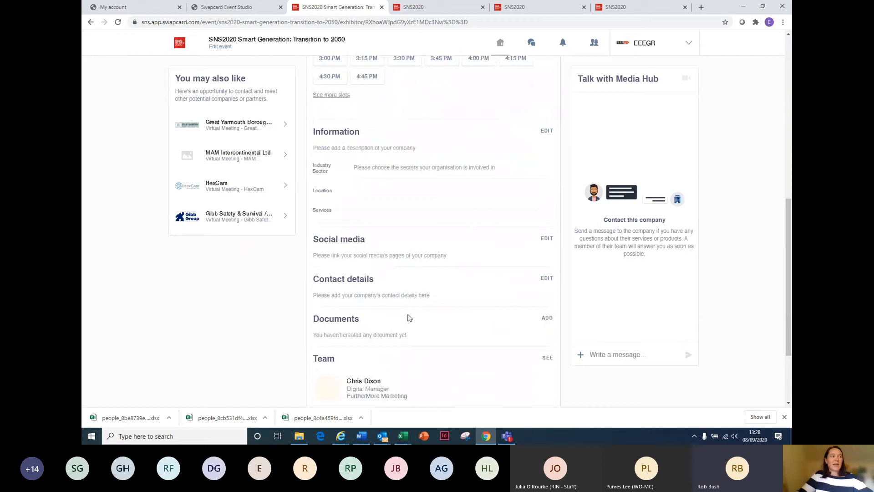
scroll(440, 333, up, 8)
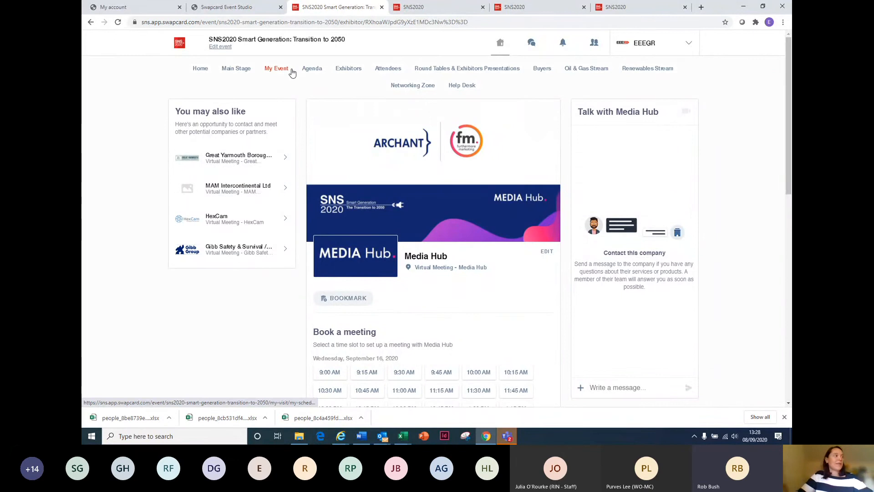
Open the Opening Address session from the agenda and review its live discussion questions, polls and attendees.
click(314, 69)
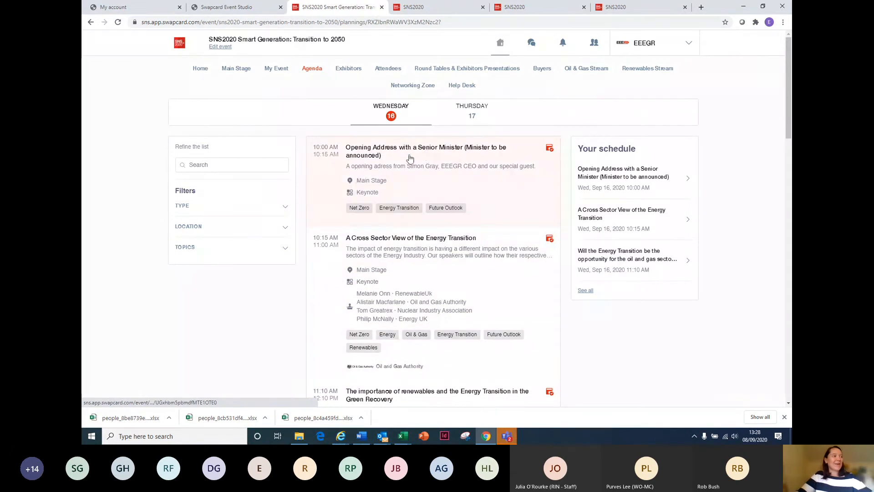
click(435, 151)
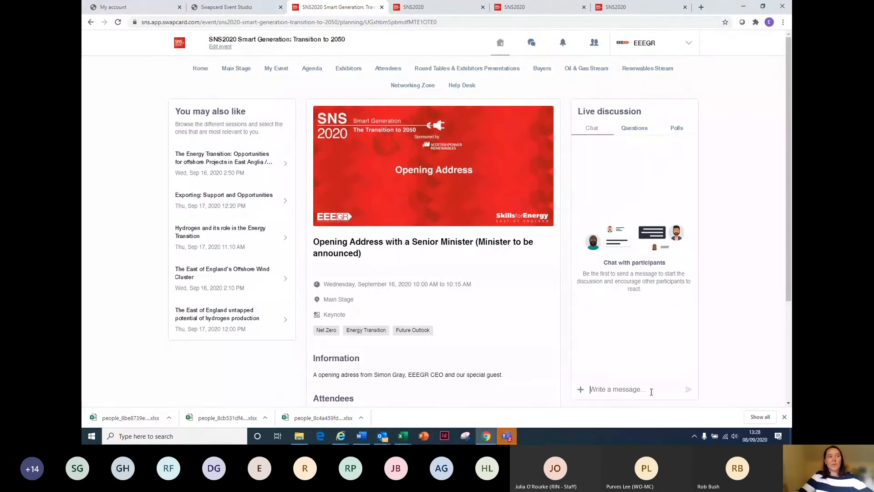
click(635, 133)
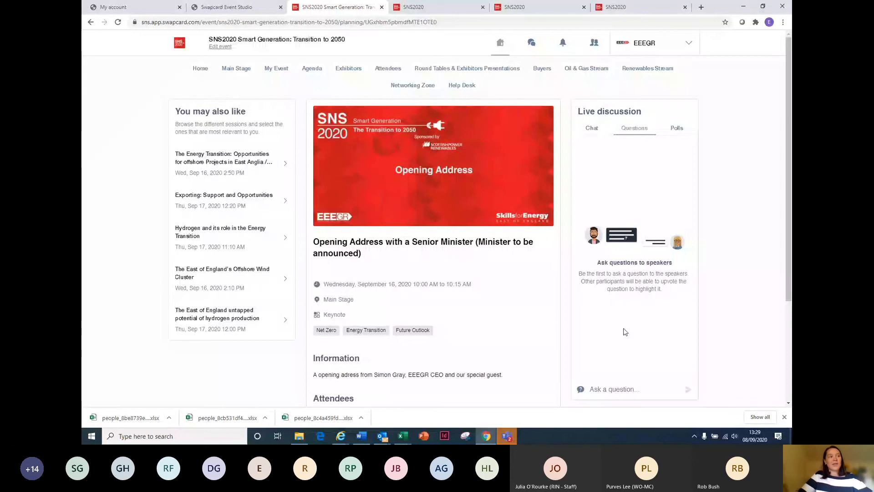
click(680, 139)
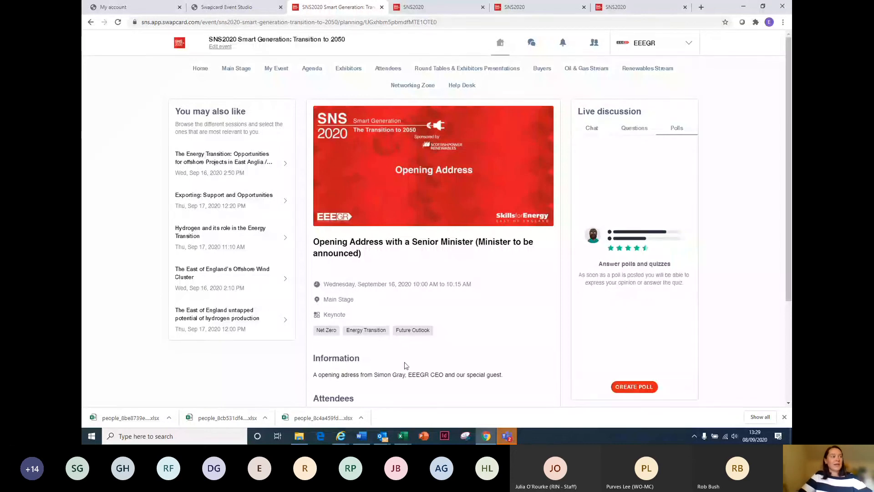
scroll(432, 282, down, 3)
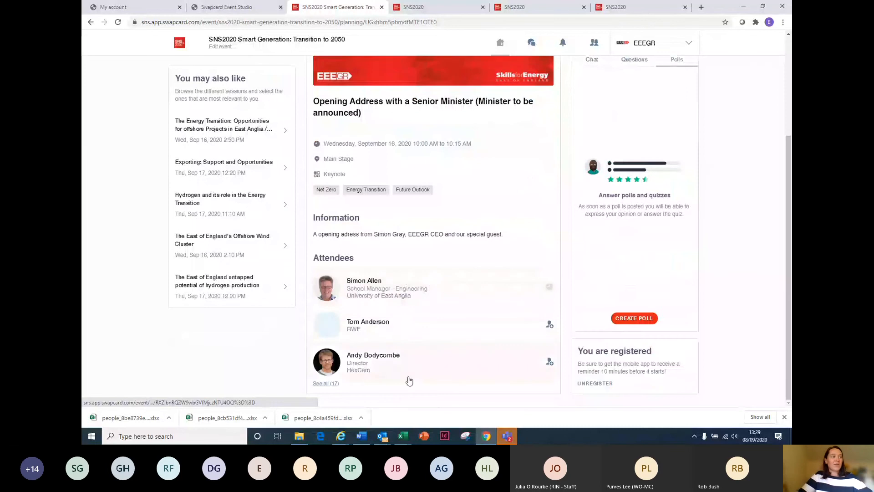
scroll(398, 270, up, 3)
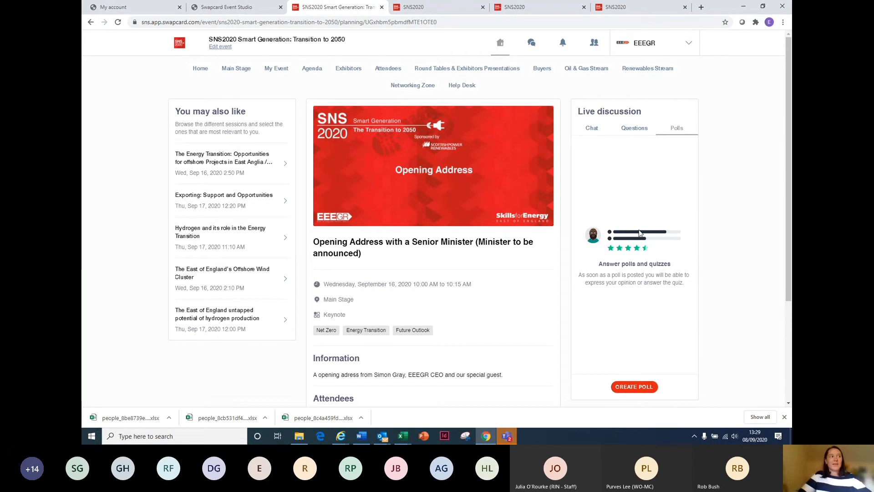
View the Skills for Energy Programme Manager's contact page and start a video call from their message conversation.
click(594, 46)
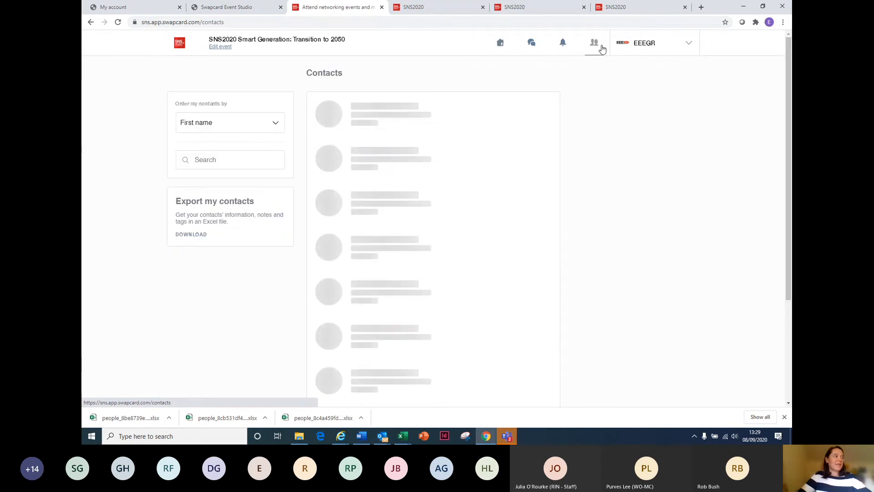
click(369, 199)
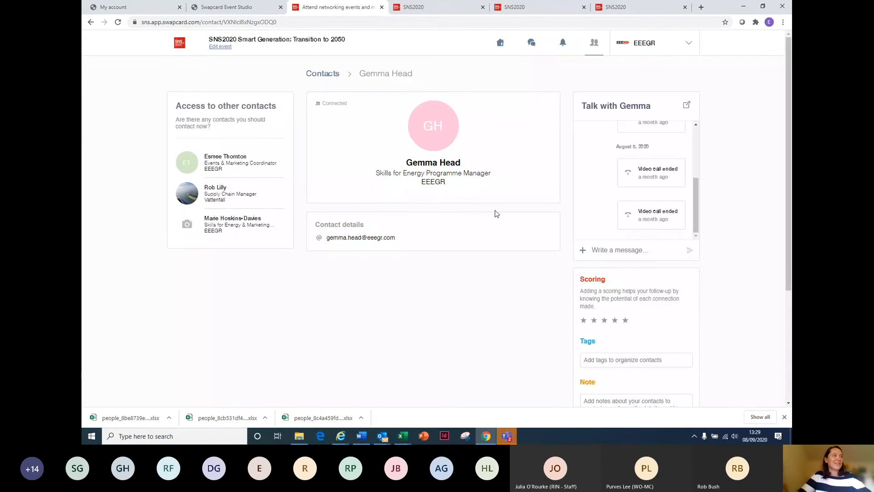
click(532, 43)
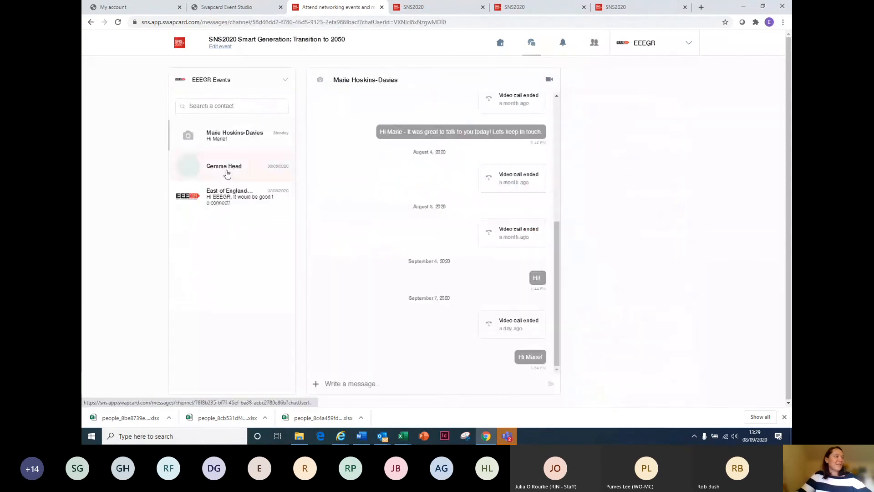
click(228, 174)
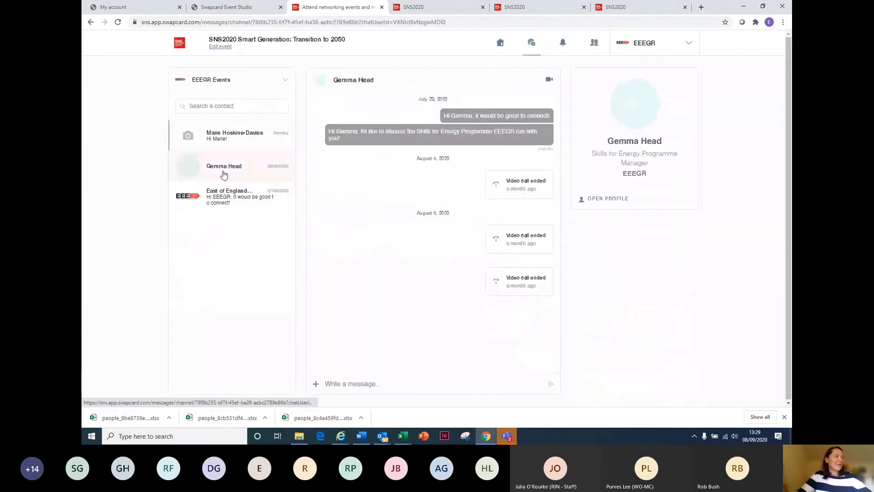
click(549, 80)
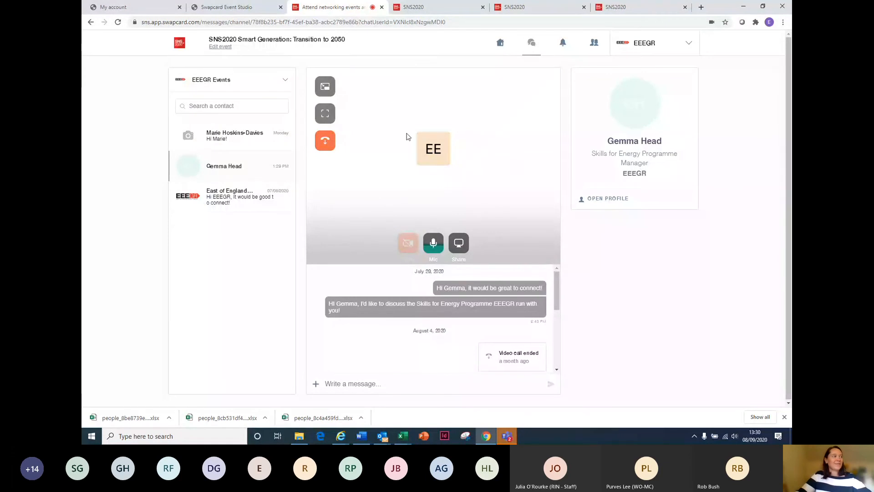
Shrink the video call to a floating window and move it below the list of conversations.
click(326, 86)
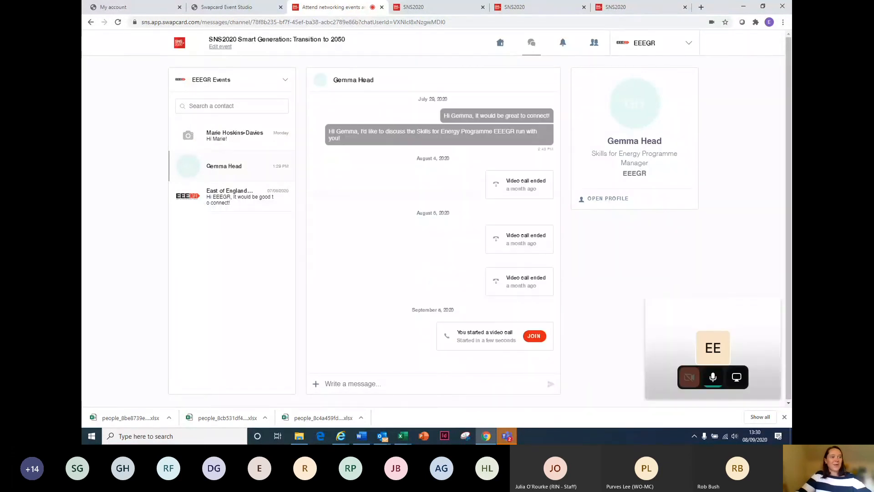
mouse_move(764, 314)
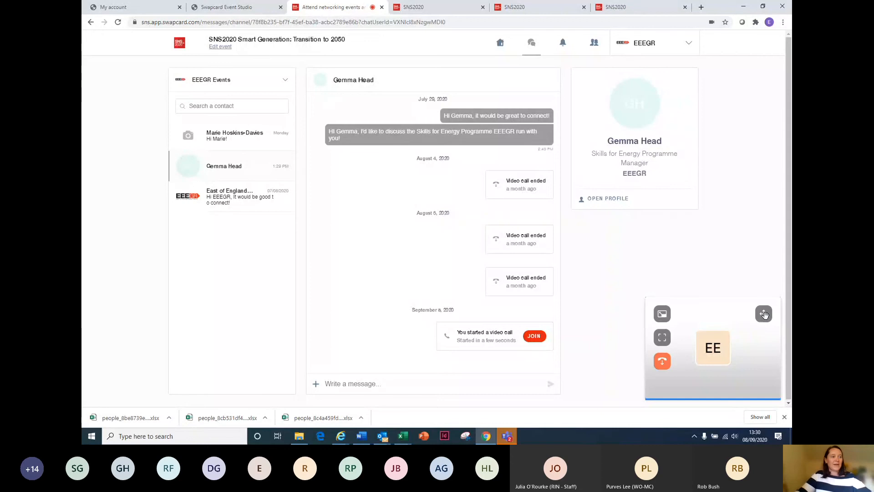
drag(764, 314, 260, 256)
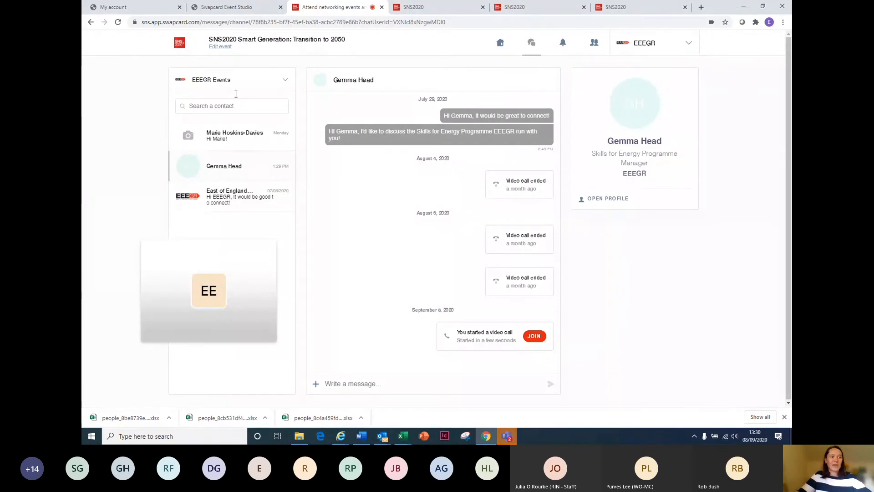
Open the East of England Energy Zone's exhibitor page from the event's exhibitor list during the call.
click(290, 43)
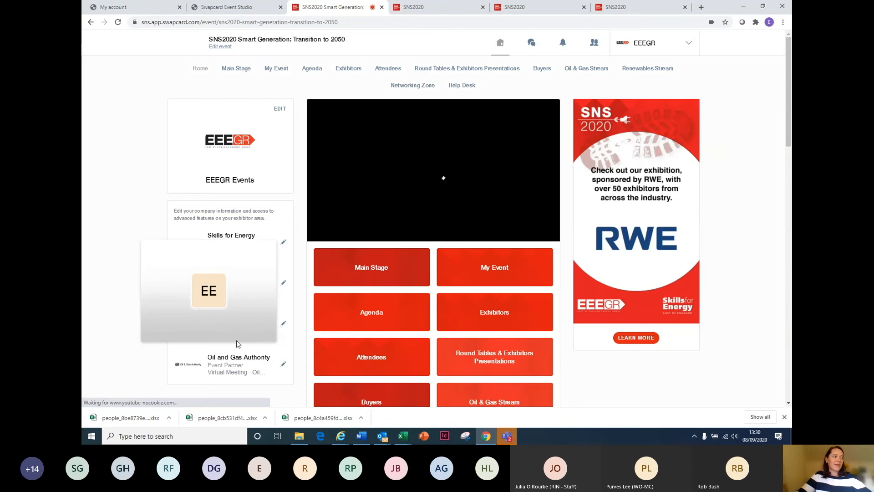
click(495, 311)
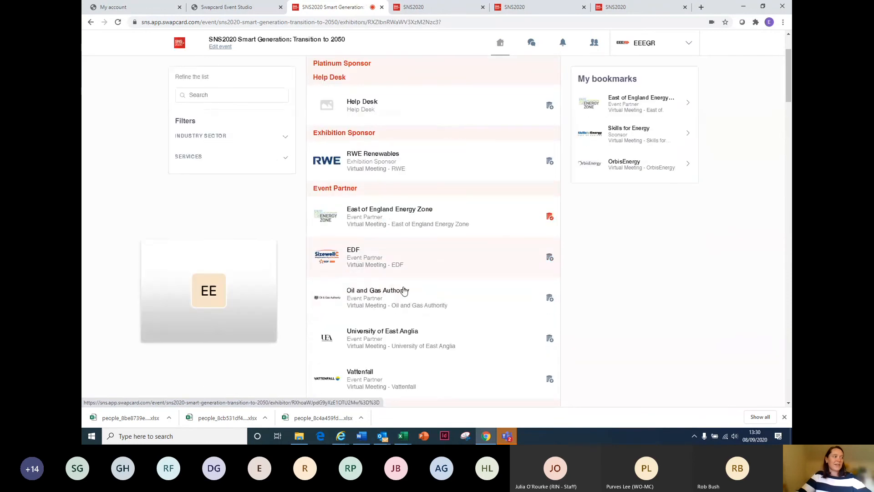
click(417, 220)
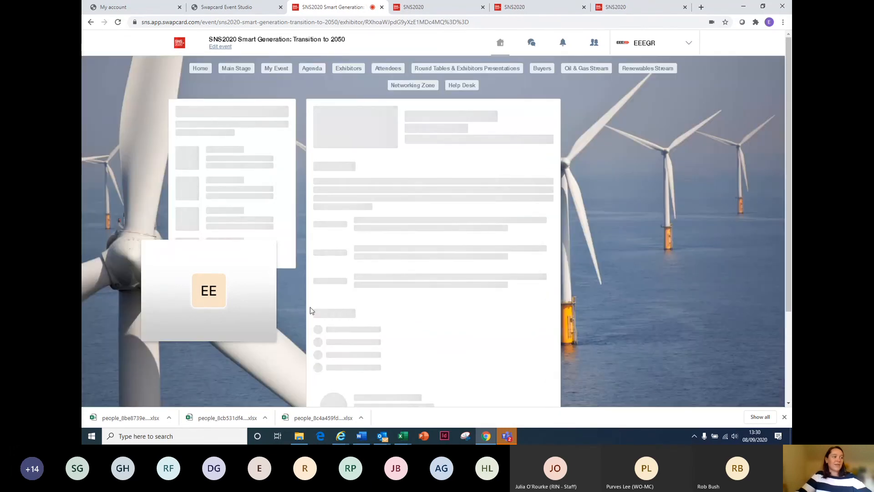
Expand the video call to full screen and end the call.
click(158, 280)
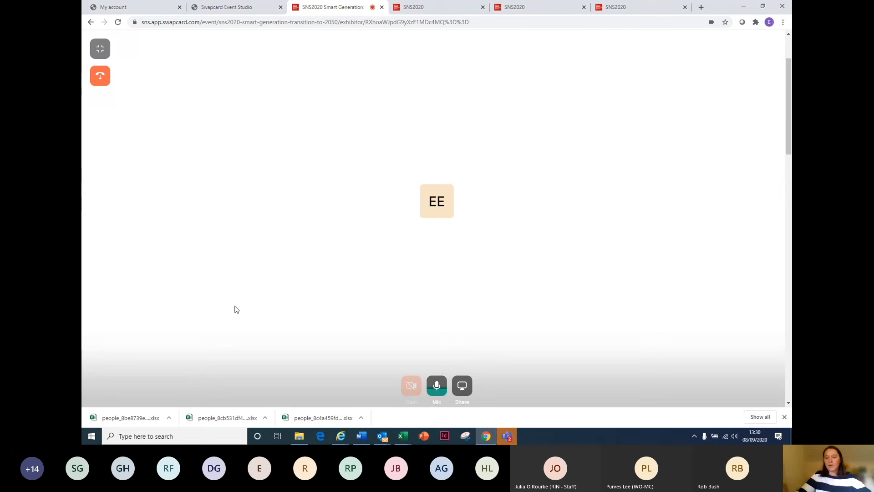
click(100, 78)
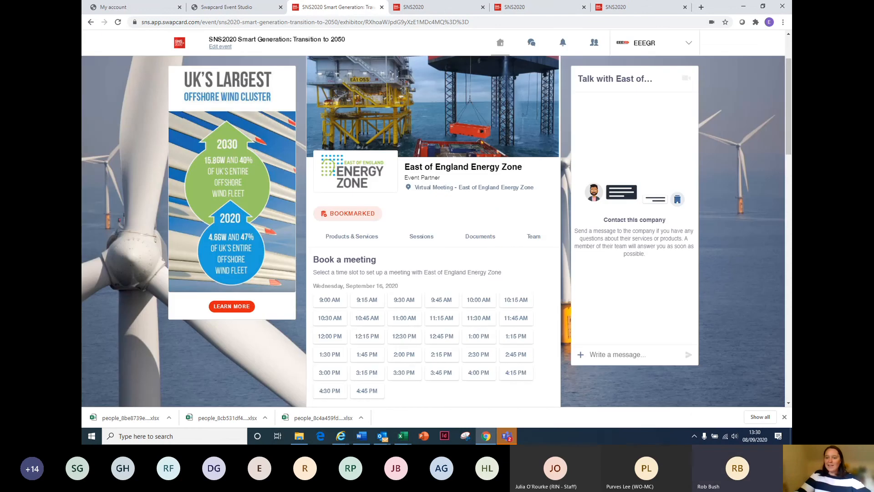